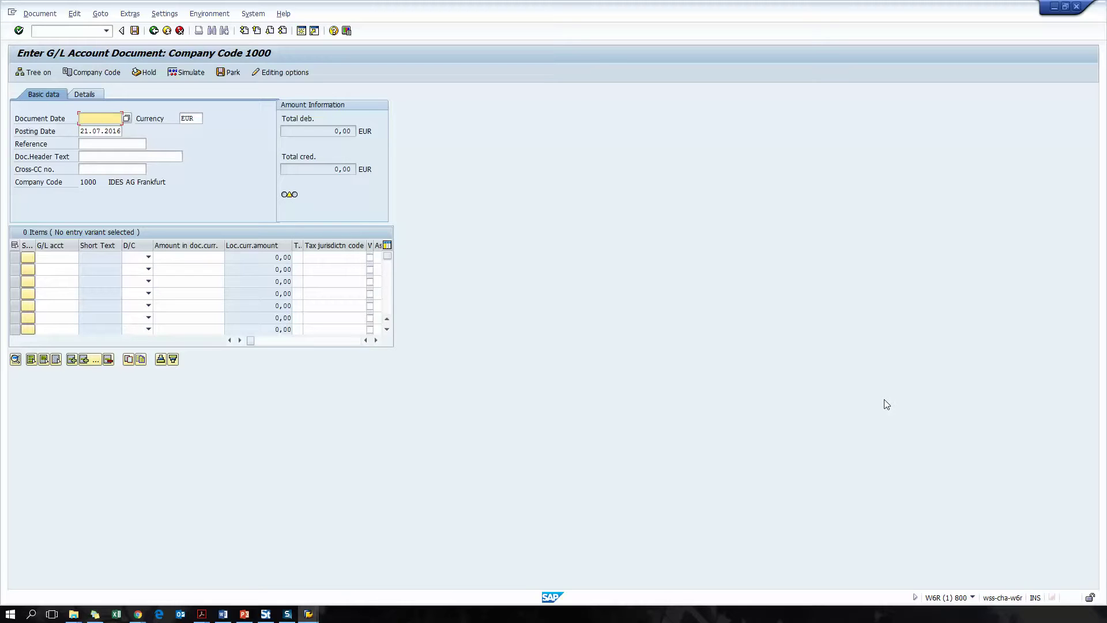
Step: Fill in the G/L document header with document and posting date 21.7.2016, reference "ref" and header text "head"
key(Tab)
key(Tab)
text(21.7.)
key(Tab)
text(ref)
key(Tab)
text(head)
key(Return)
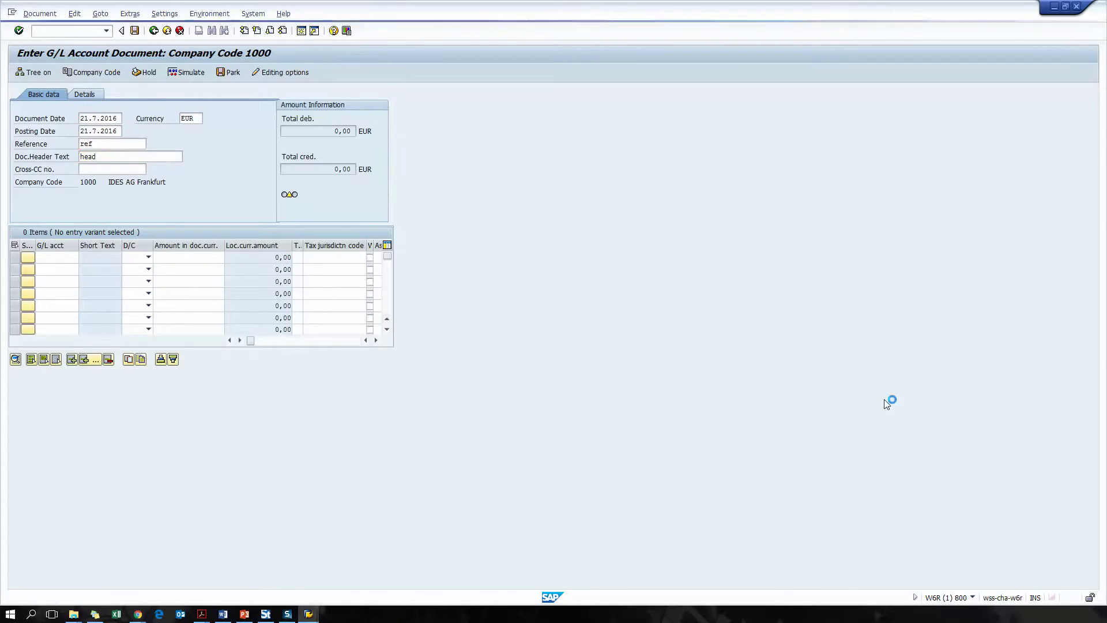
Step: Enter G/L account 430000 as a debit of 120 in the first line item
click(60, 257)
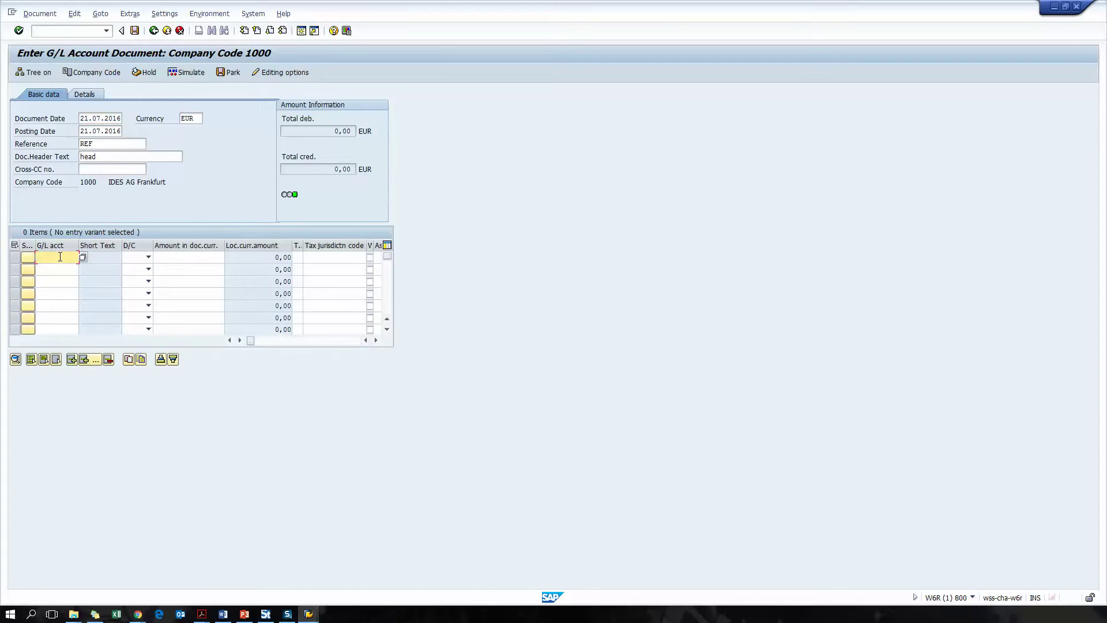
text(430000)
key(Tab)
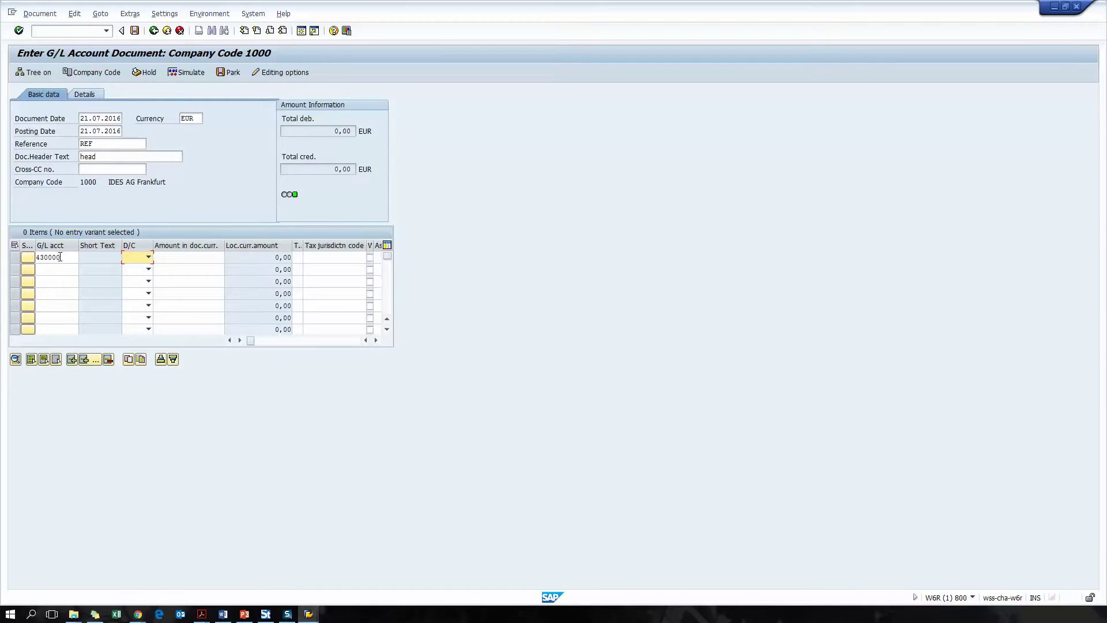
key(s)
key(Tab)
key(Tab)
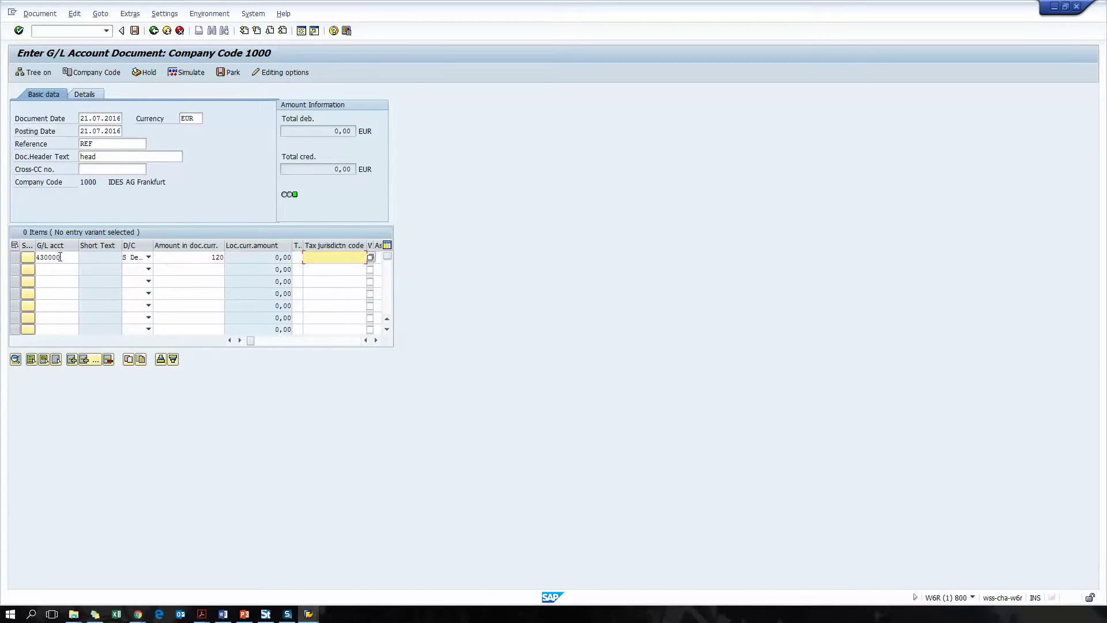
Step: Assign cost center 3100 to the 430000 debit line and accept the entry
key(Tab)
key(Tab)
key(Tab)
key(Tab)
key(Tab)
key(Tab)
key(Tab)
key(Tab)
key(Tab)
key(Tab)
key(Tab)
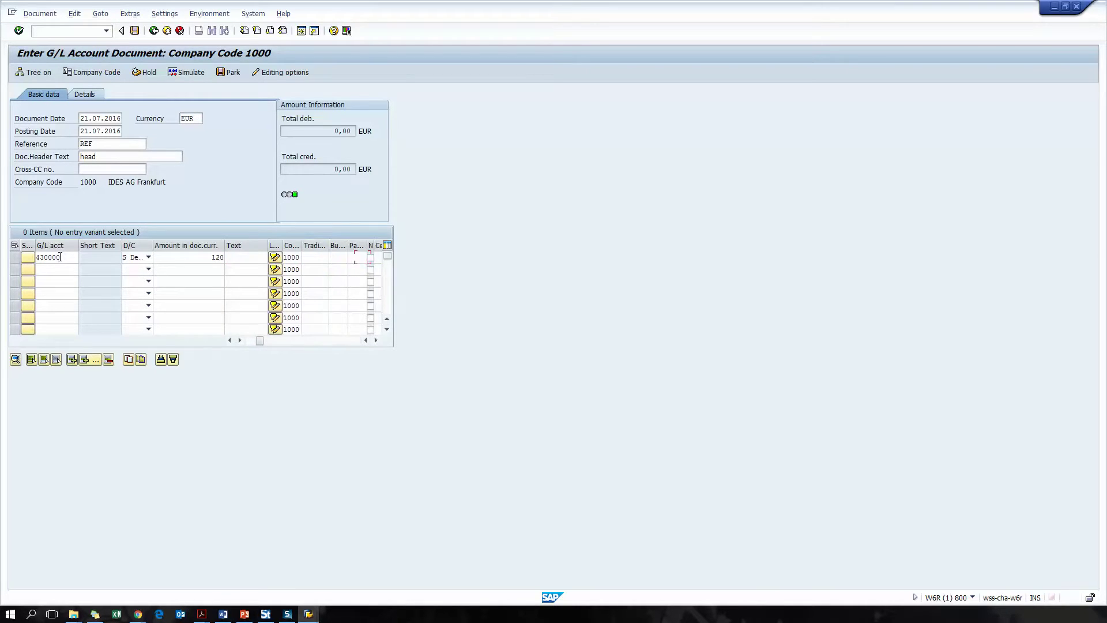
text(3100)
key(Return)
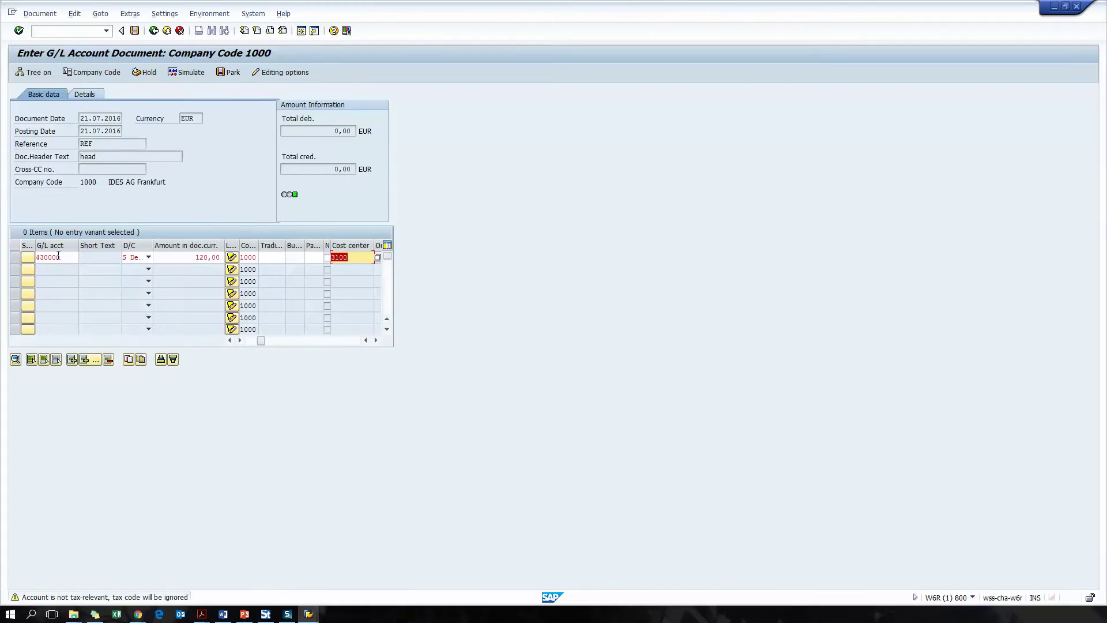
key(Return)
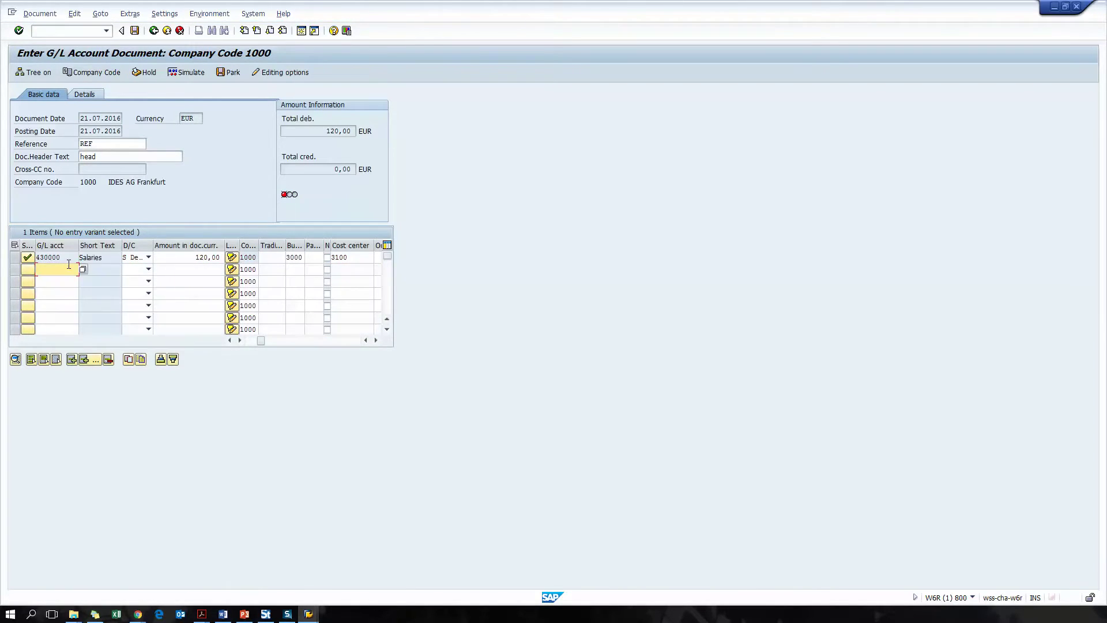
Step: Insert a new line above the salaries item and enter G/L account 410000 as a credit of 120
click(13, 258)
click(73, 359)
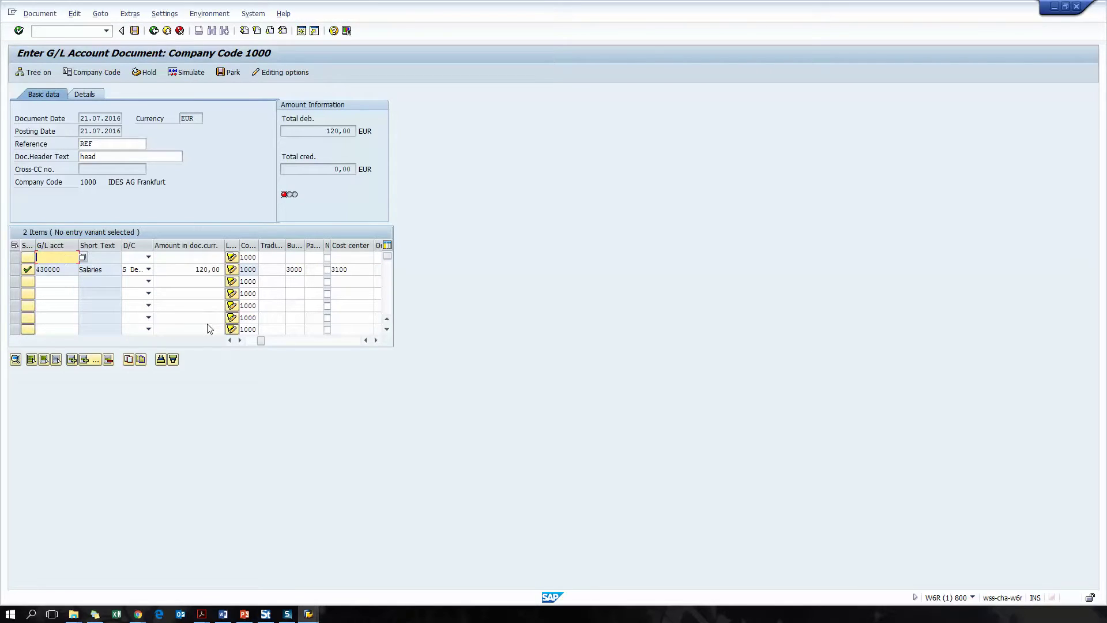
text(410000)
key(Tab)
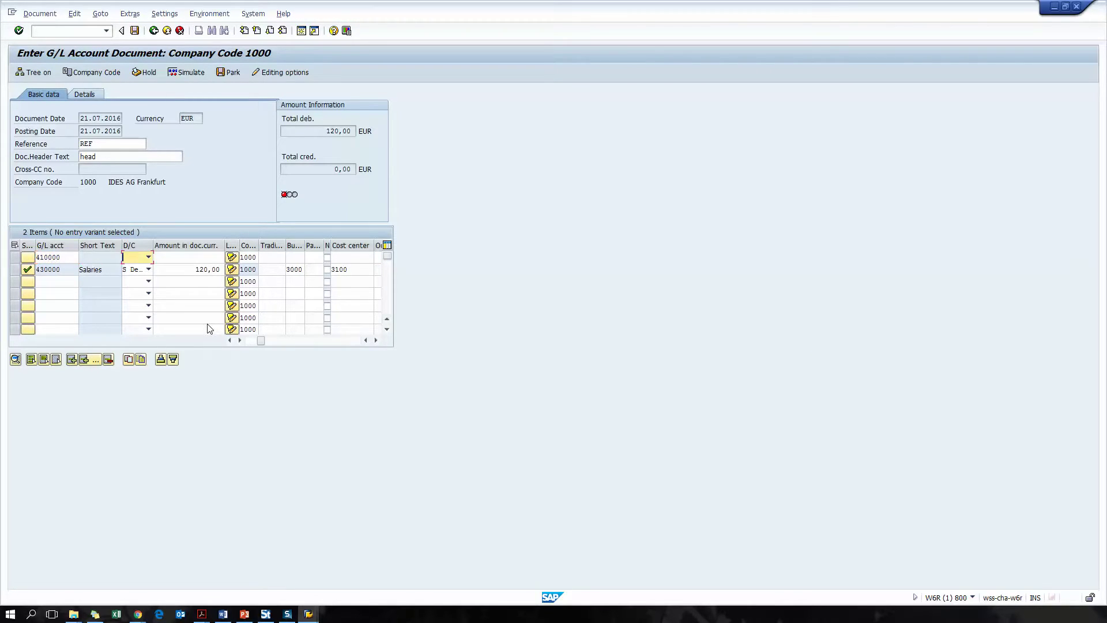
key(Tab)
text(120)
key(Tab)
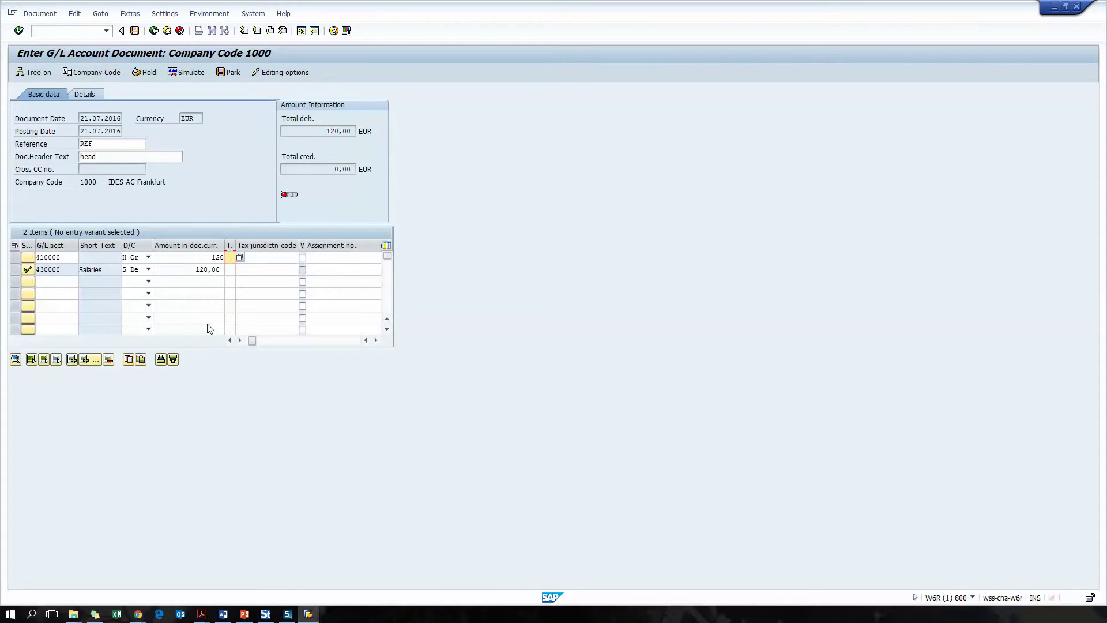
Step: Assign cost center 2100 to the 410000 credit line and post the document
key(Tab)
key(Tab)
key(Tab)
key(Tab)
key(Tab)
key(Tab)
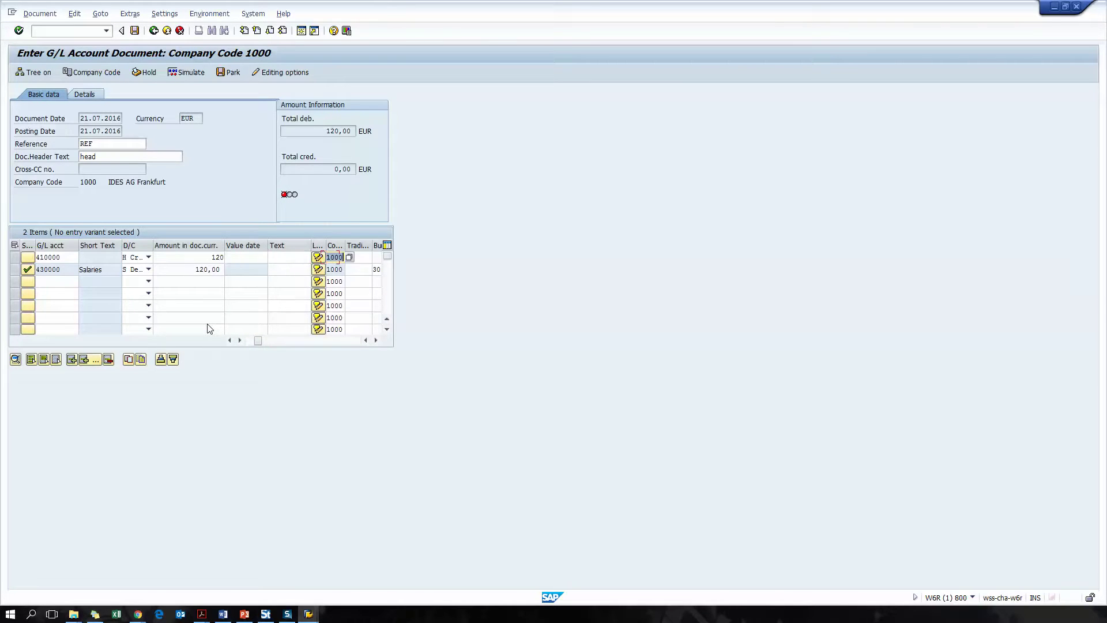
key(Tab)
key(Tab)
key(Tab)
text(2100)
key(Return)
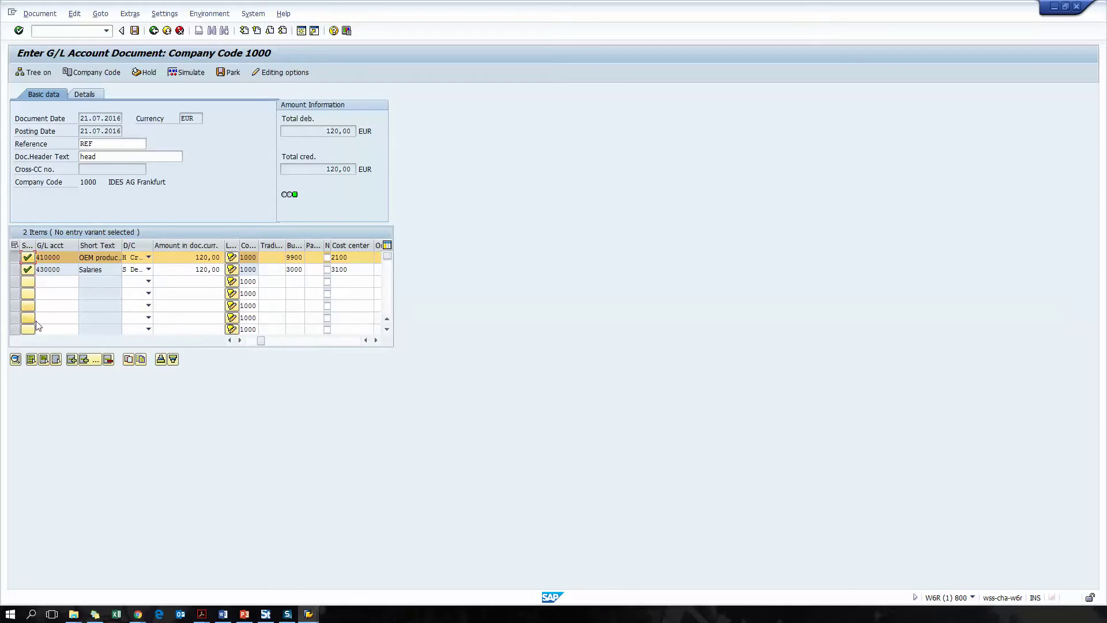
click(136, 32)
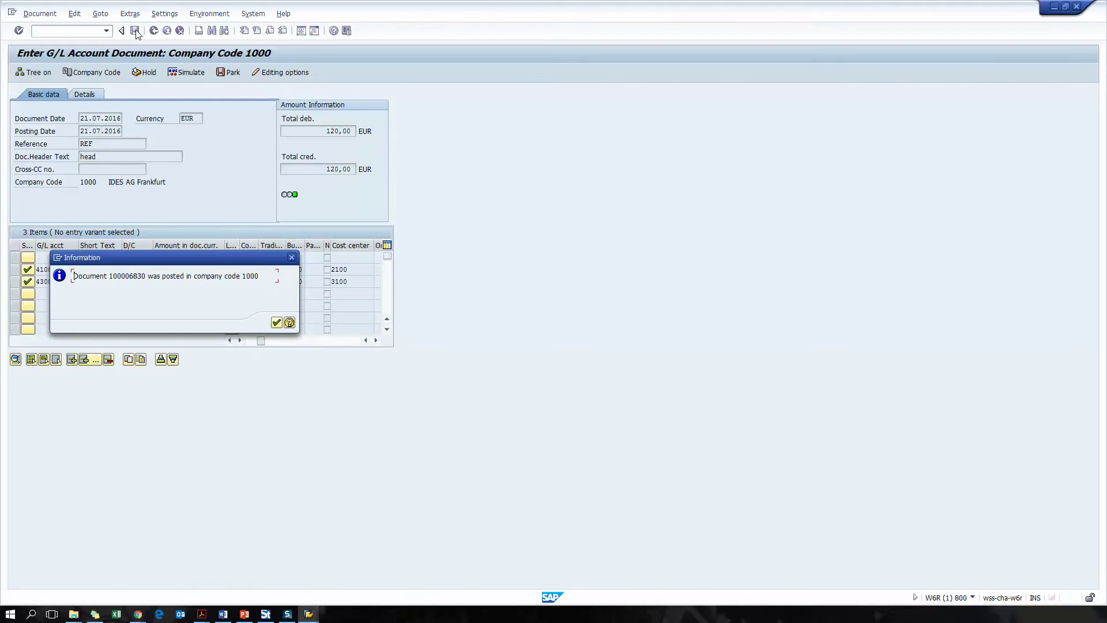
click(276, 322)
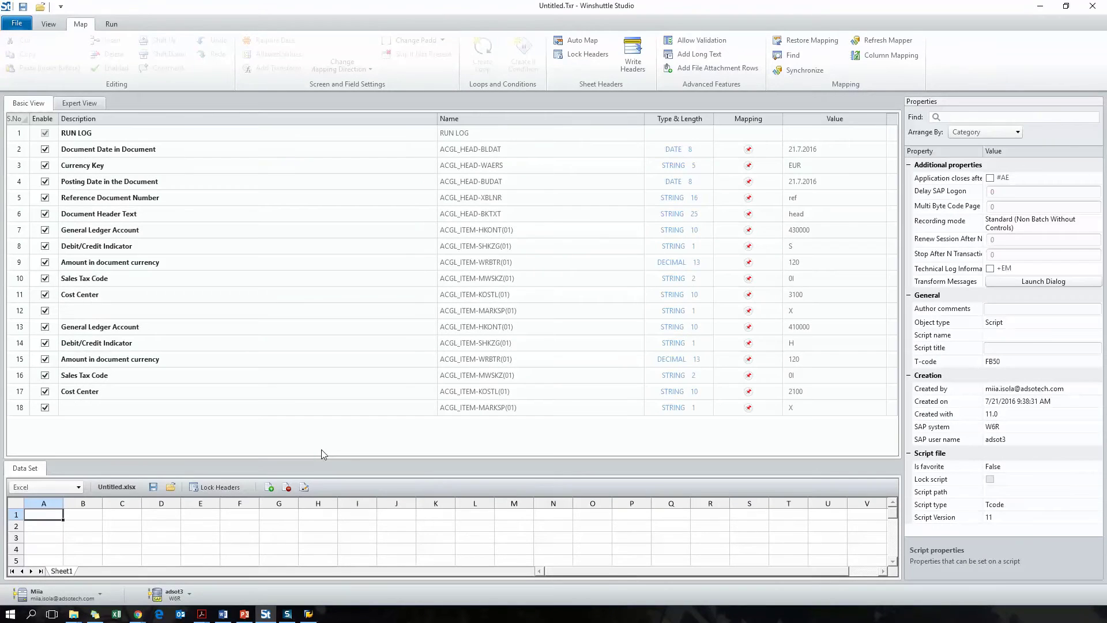
Step: In Winshuttle Studio's Expert View, create a single sheet loop over script rows 11 through 22, with column A identifiers H and D
click(78, 102)
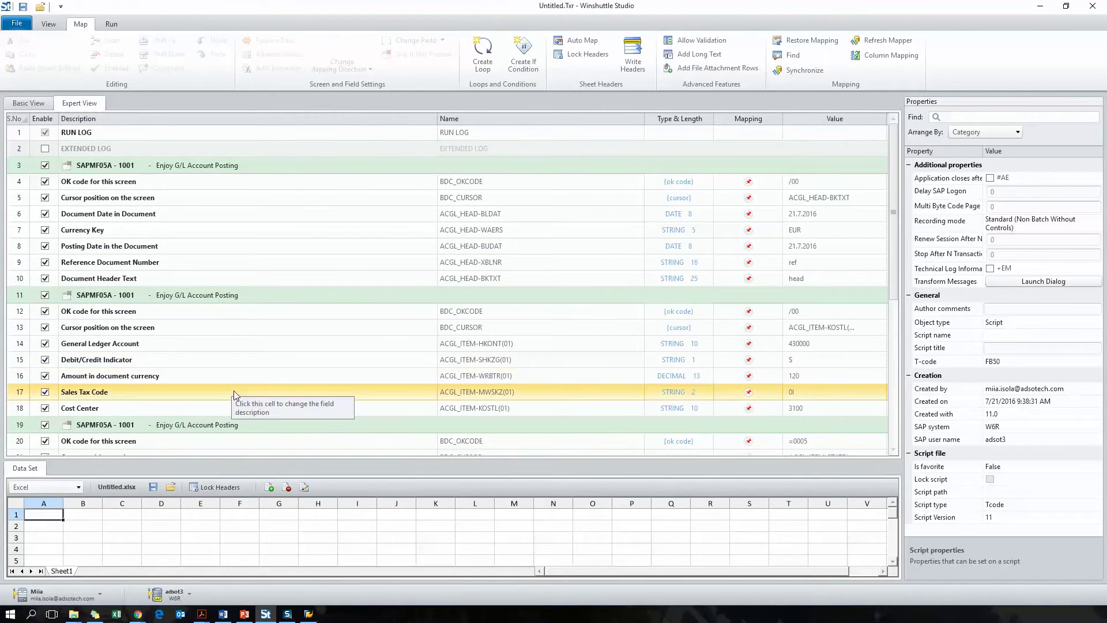
scroll(233, 393, down, 1)
click(12, 242)
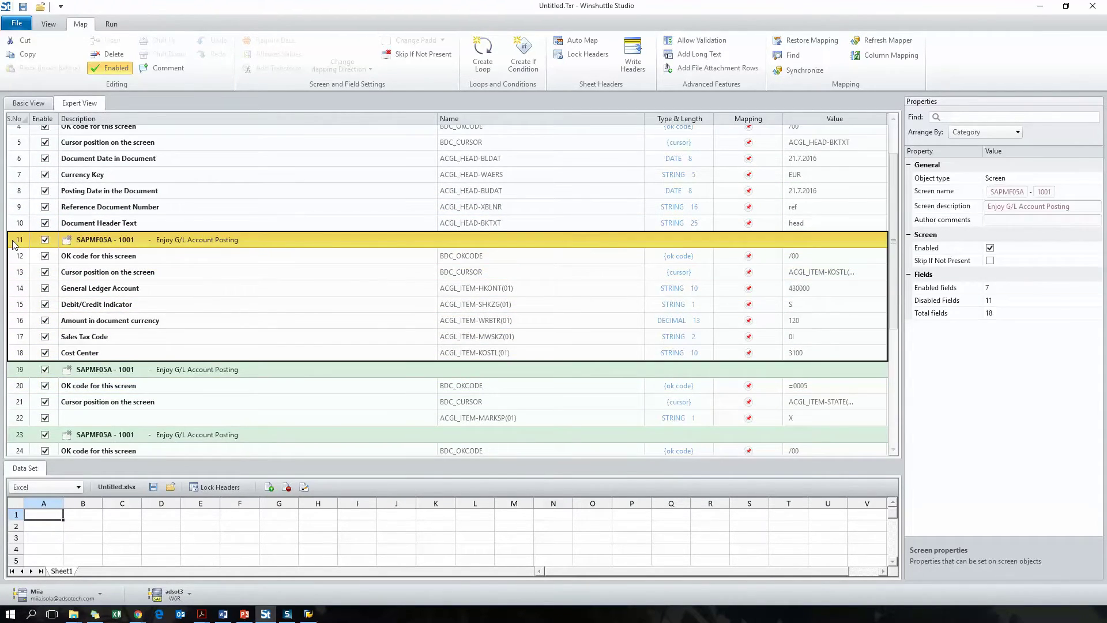
scroll(321, 353, down, 1)
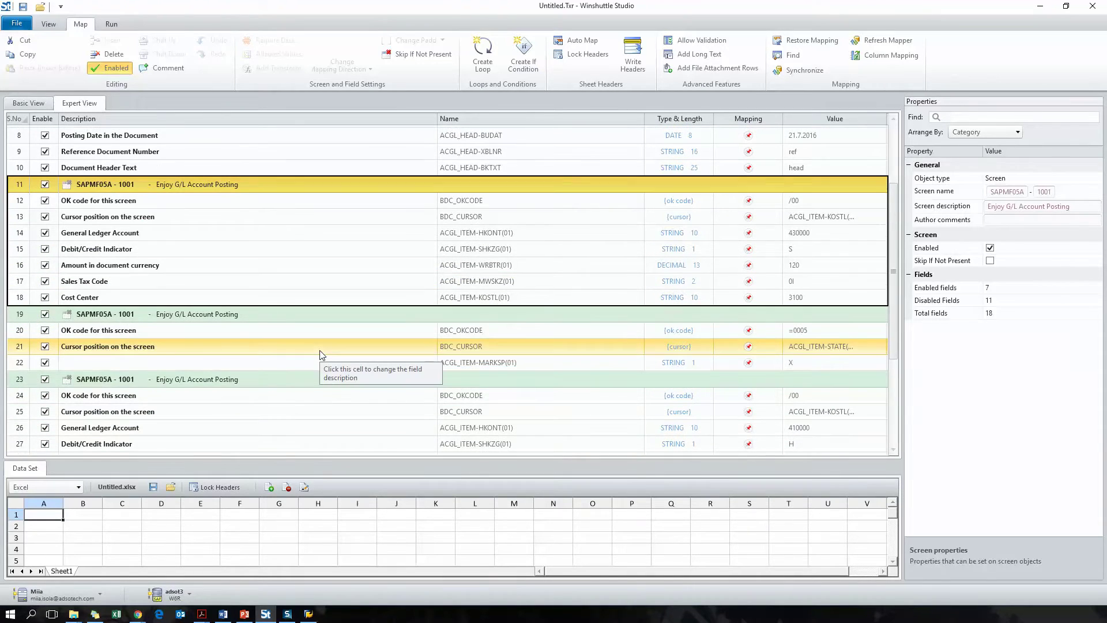
shift+click(15, 368)
scroll(234, 376, down, 1)
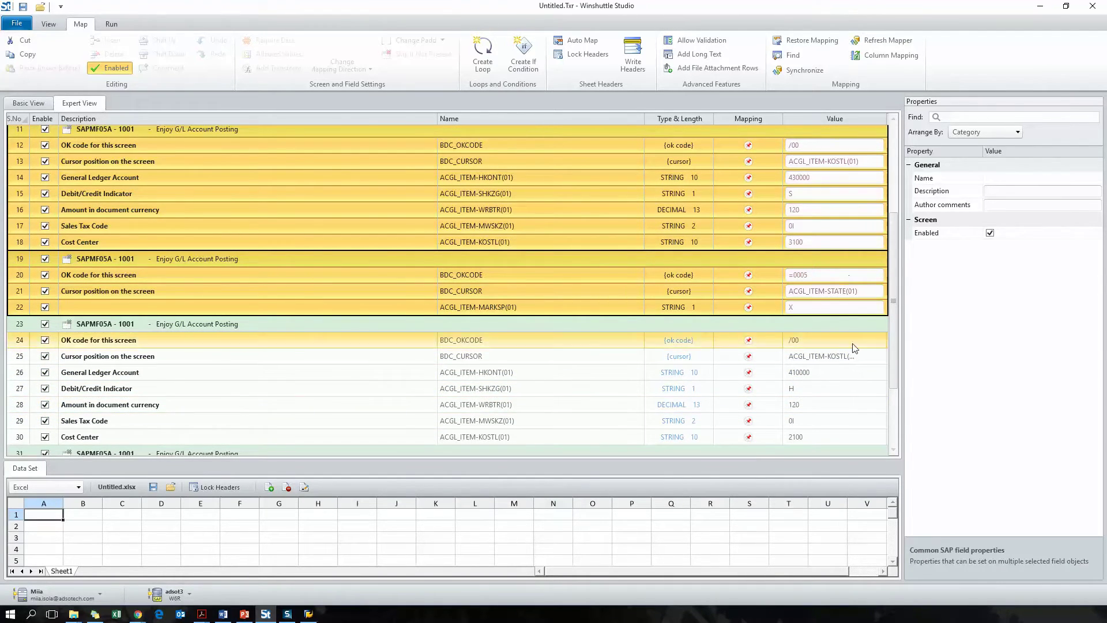
scroll(827, 413, down, 2)
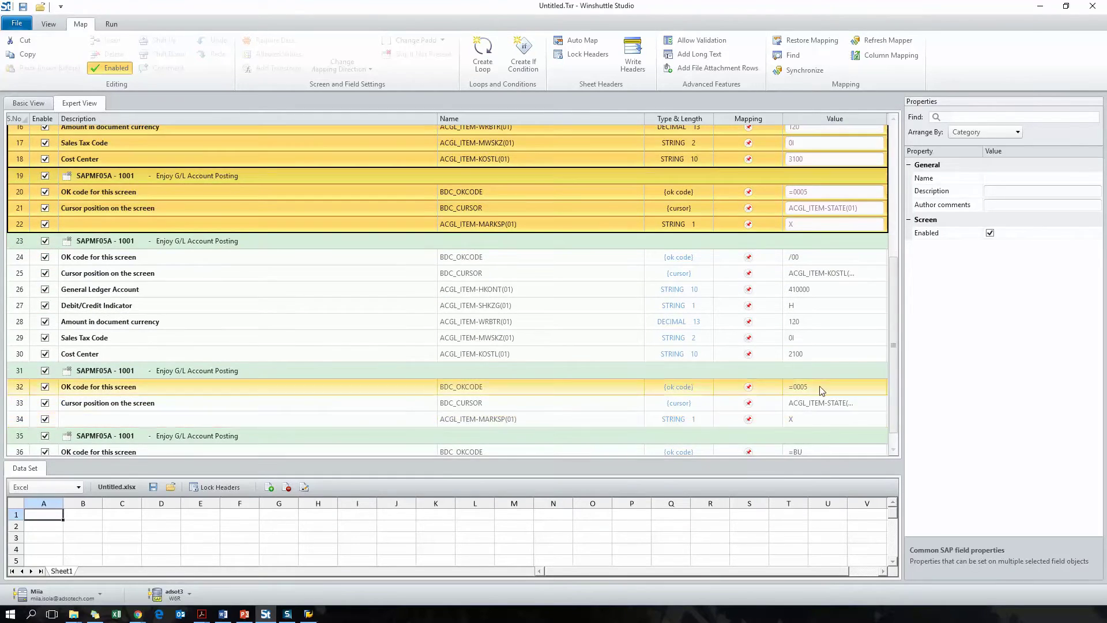
scroll(813, 431, up, 3)
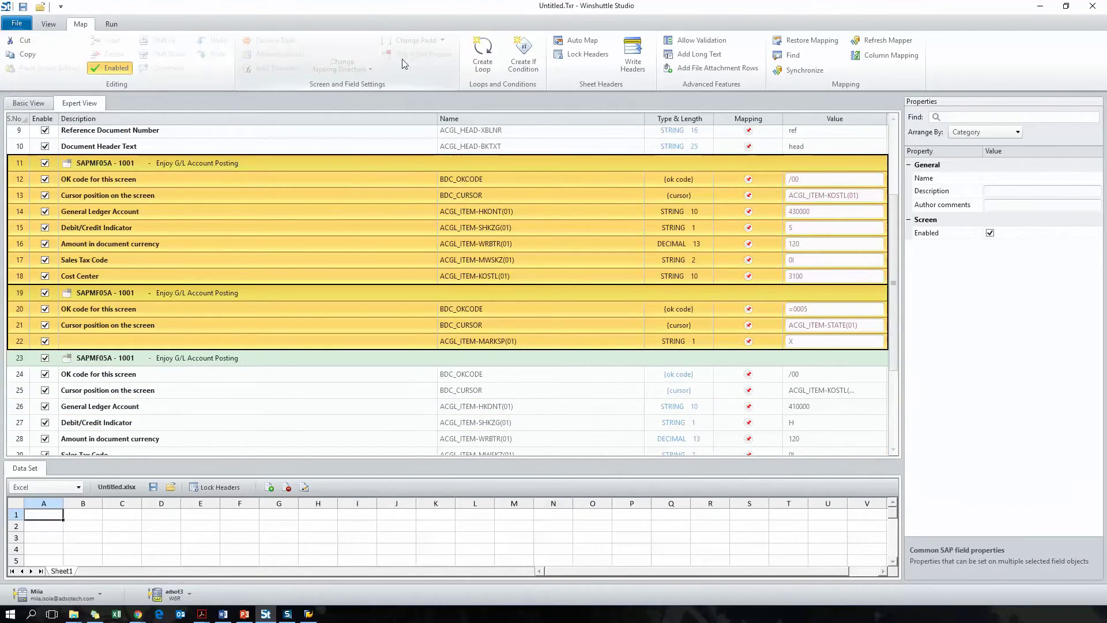
click(483, 64)
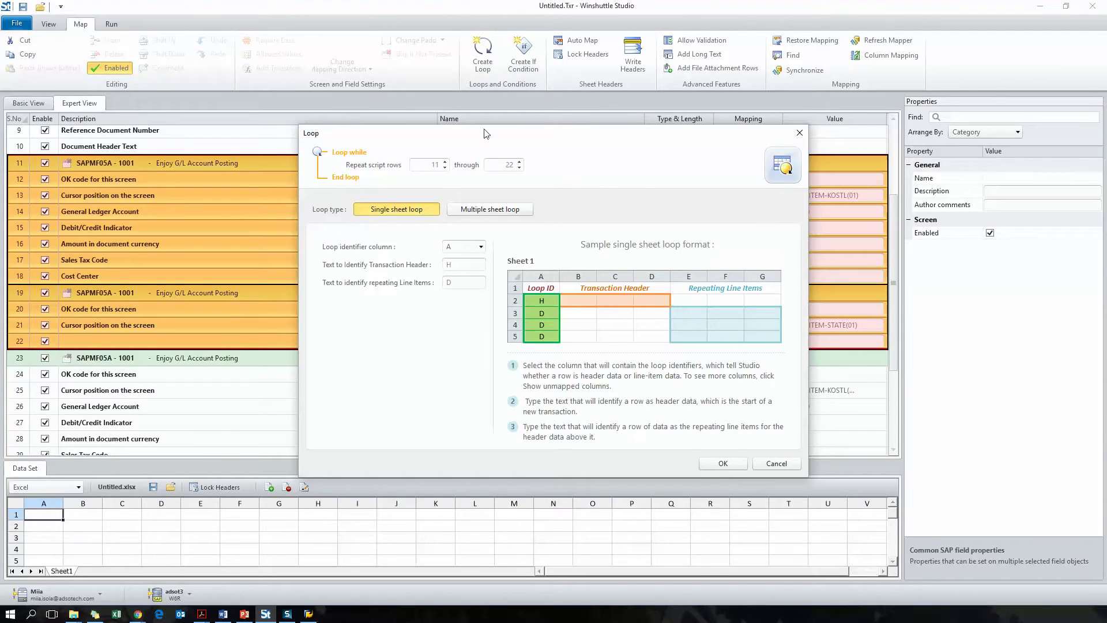
click(721, 464)
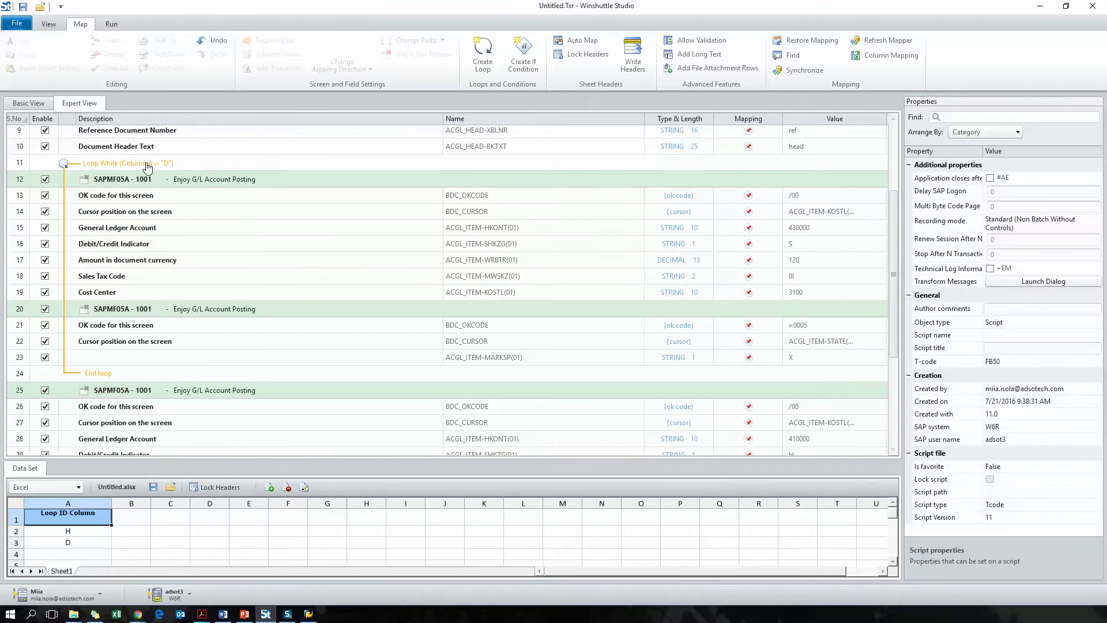
Step: Disable the second line item's recorded screens after the loop, script rows 25 through 36
scroll(23, 366, down, 3)
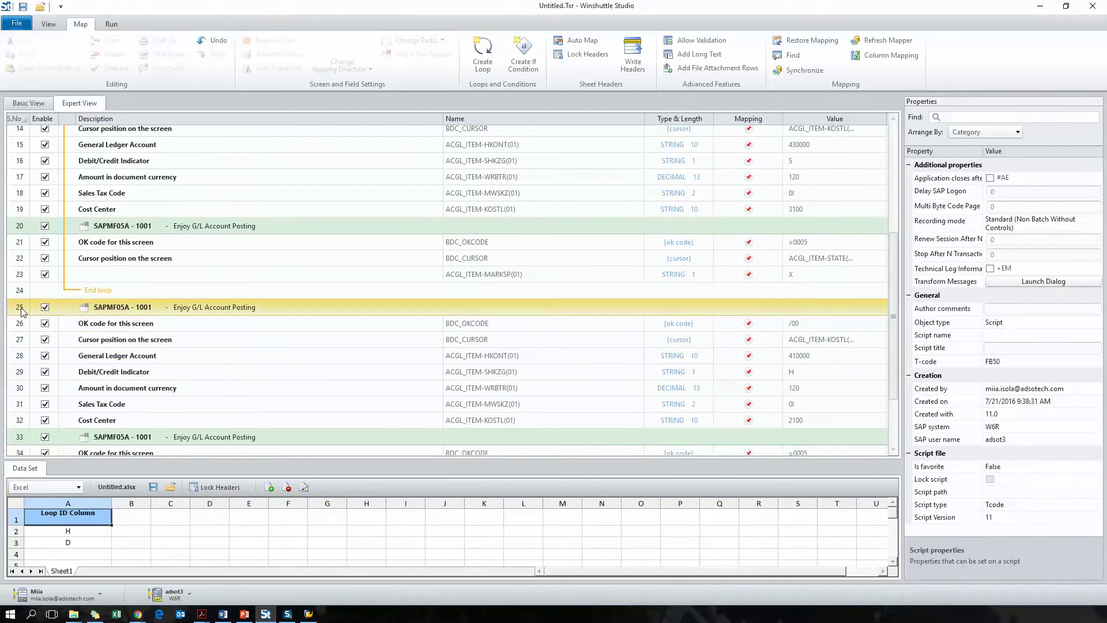
click(22, 308)
scroll(26, 307, down, 3)
shift+click(17, 403)
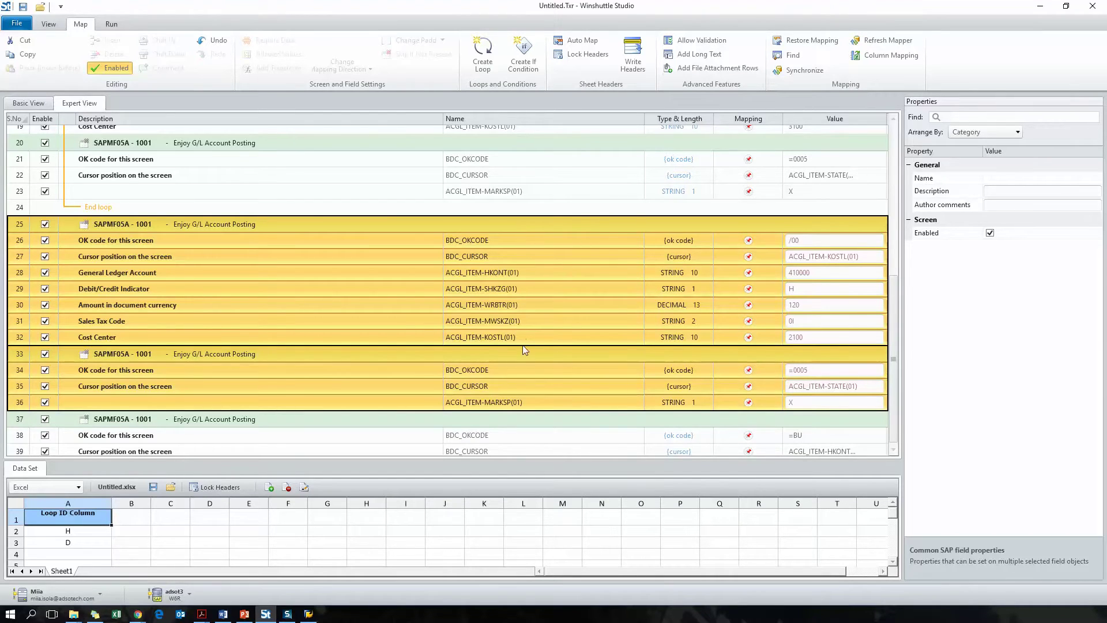
scroll(563, 348, up, 2)
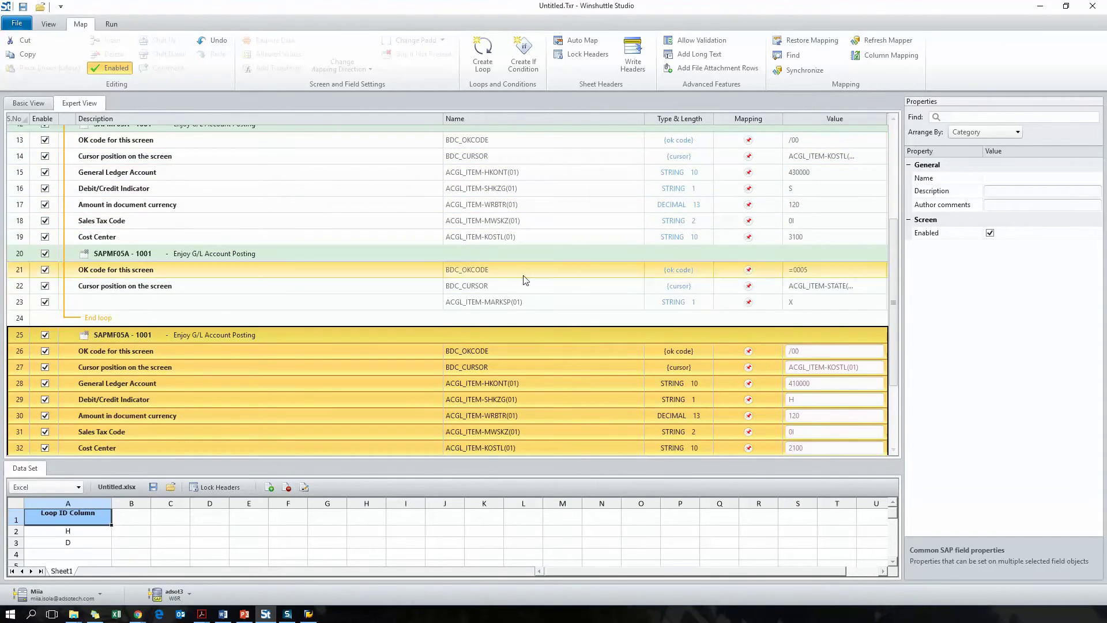
scroll(516, 322, down, 3)
right_click(20, 285)
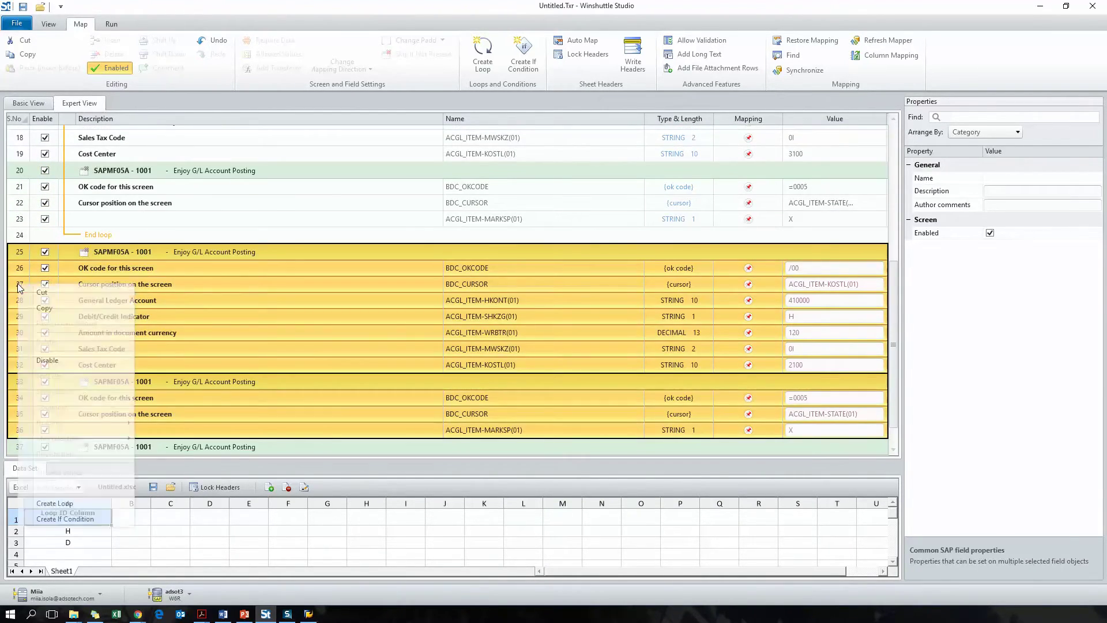
click(47, 360)
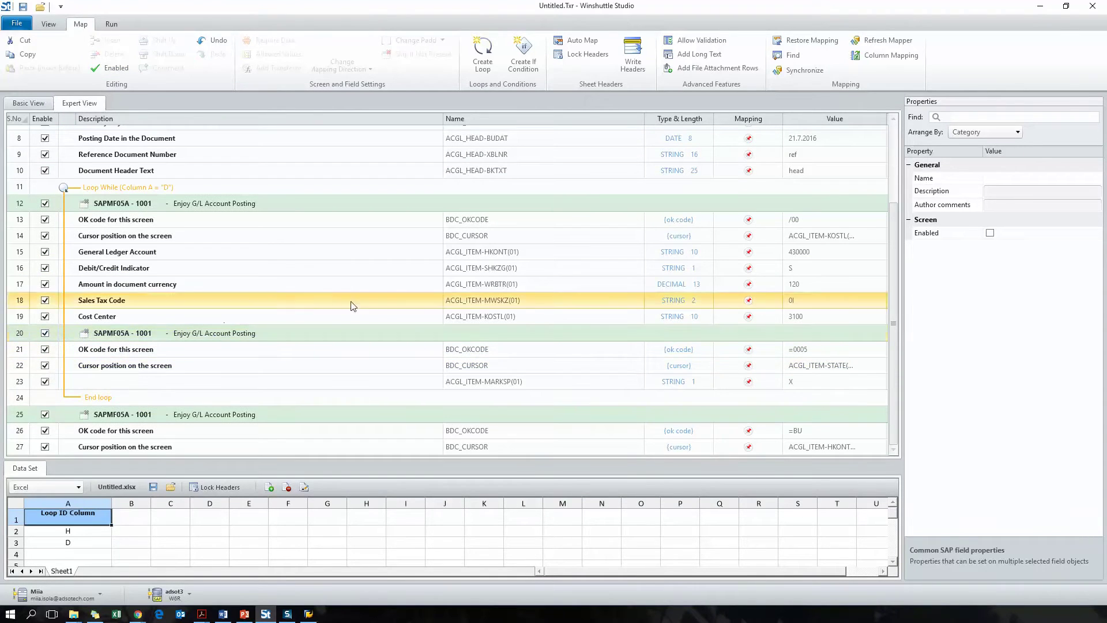
Step: In the Basic View, map document date, posting date, currency key, reference and header text to sheet columns B through F
click(23, 107)
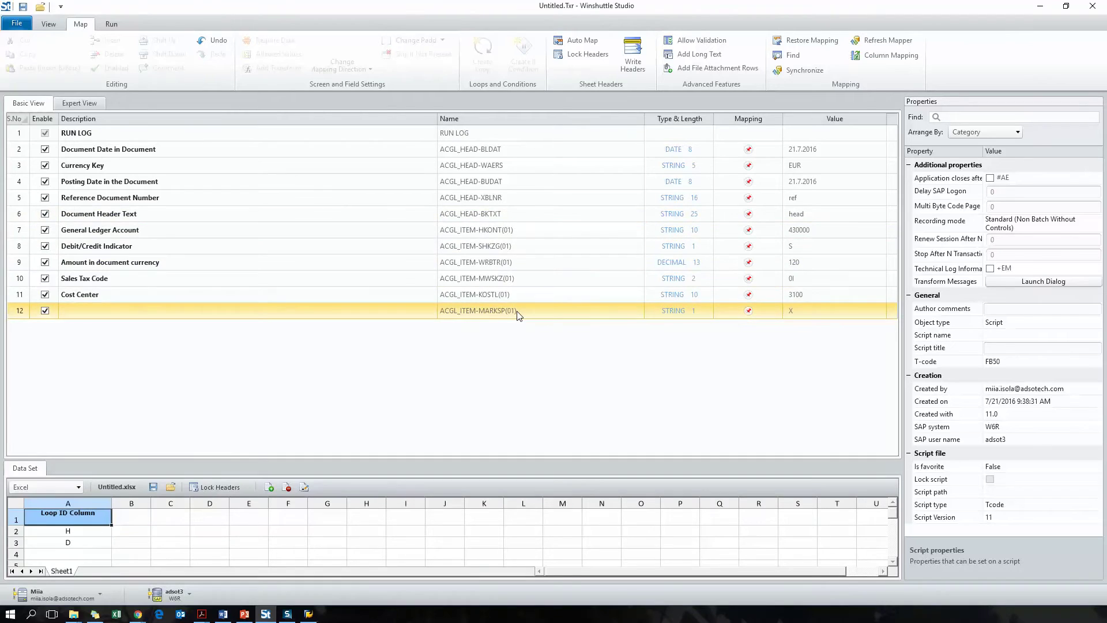
drag(140, 524, 189, 153)
drag(275, 529, 156, 184)
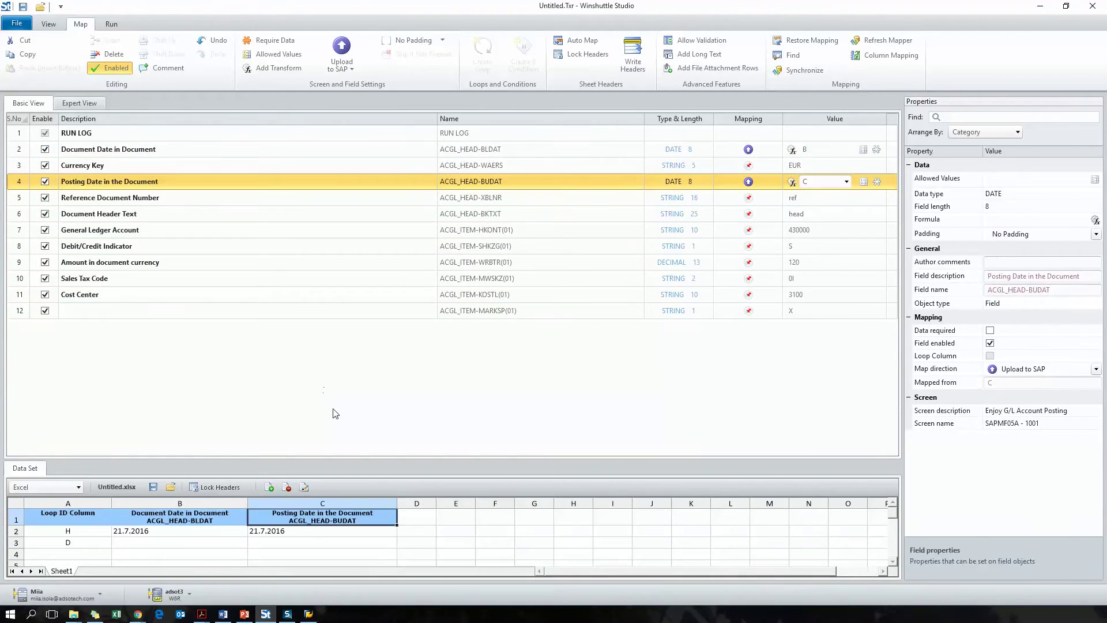
drag(415, 523, 147, 168)
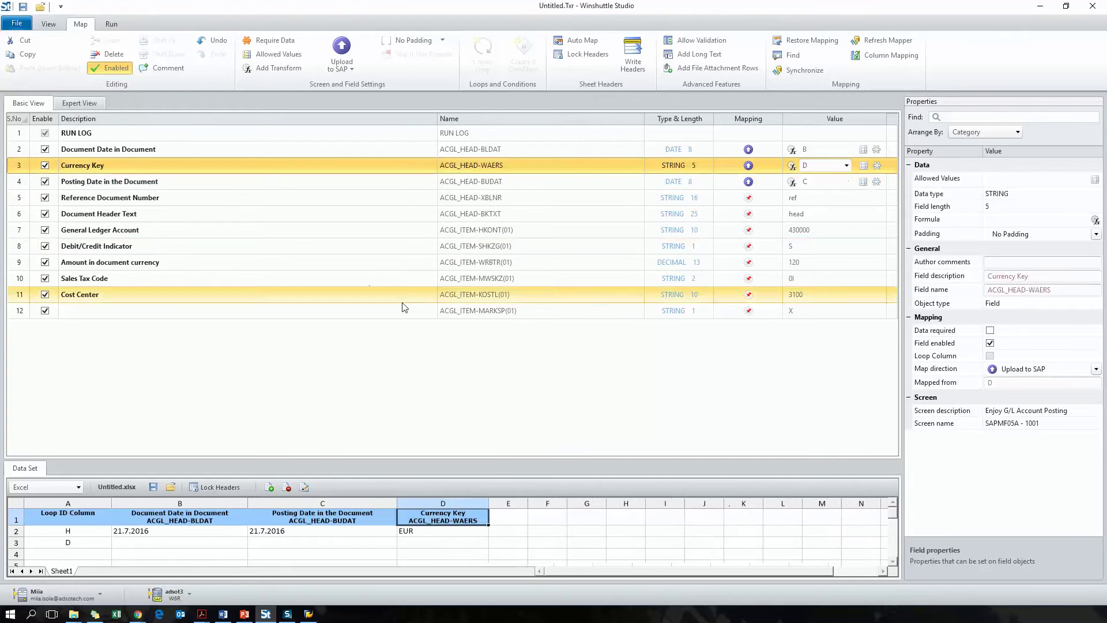
drag(513, 517, 179, 199)
drag(242, 340, 142, 214)
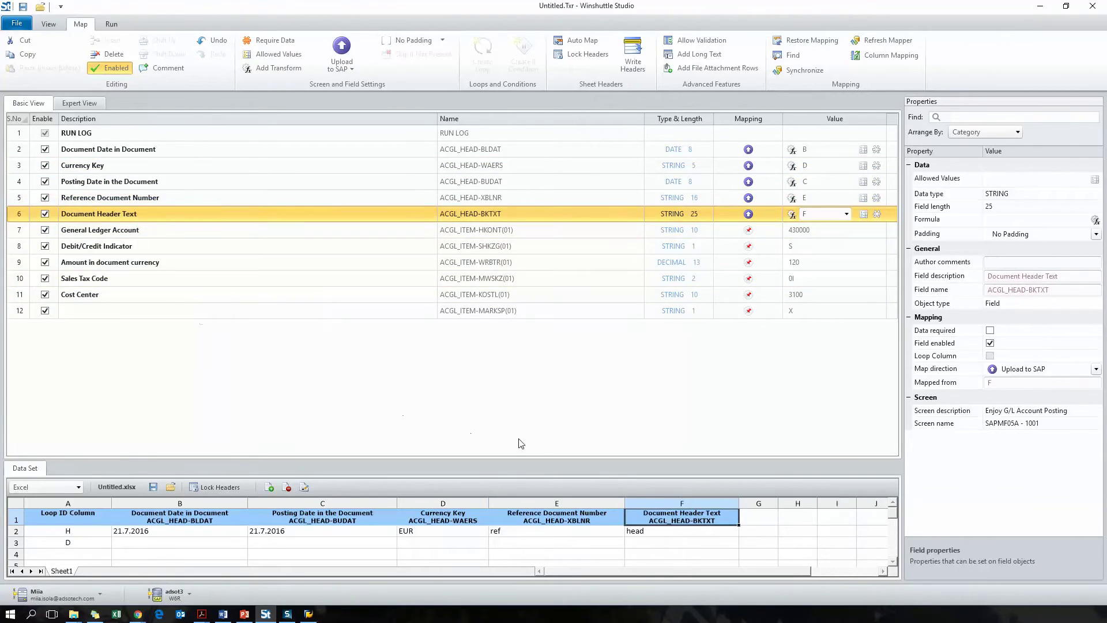
Step: Map G/L account, debit/credit indicator, amount, sales tax code and cost center to sheet columns G through K
drag(755, 462, 756, 353)
drag(800, 571, 867, 574)
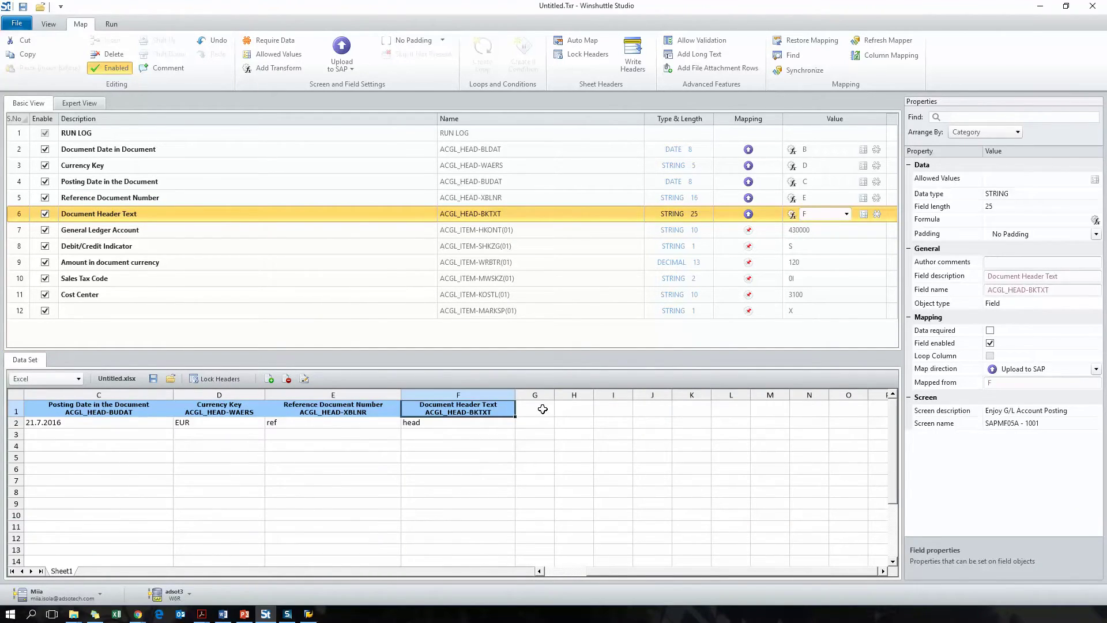
drag(542, 412, 239, 234)
click(664, 420)
drag(664, 420, 303, 249)
drag(778, 411, 233, 261)
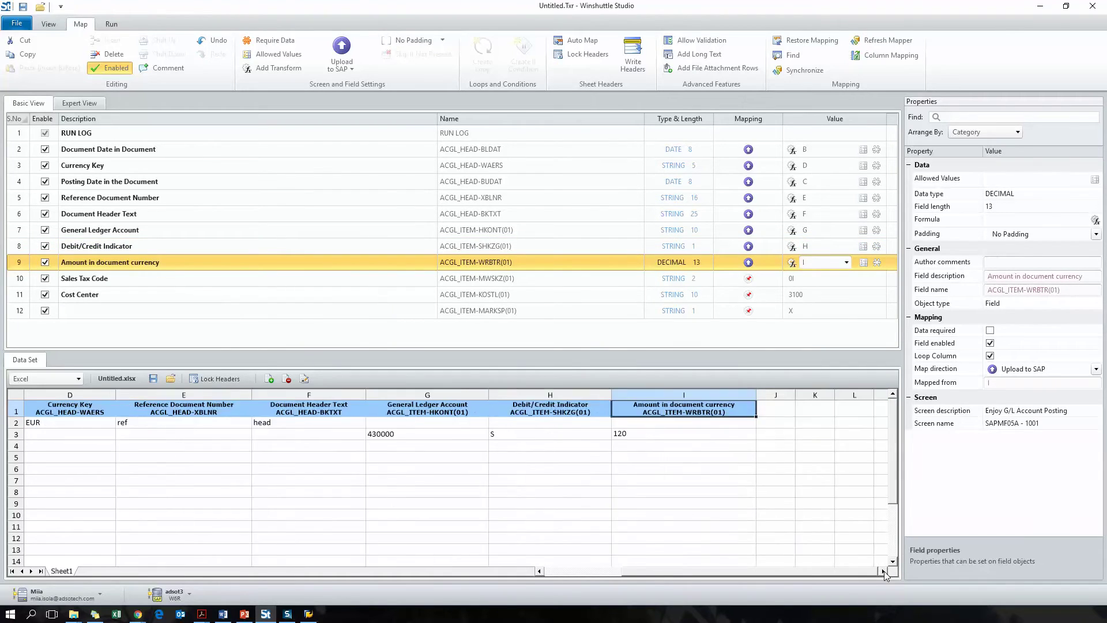
drag(554, 418, 358, 297)
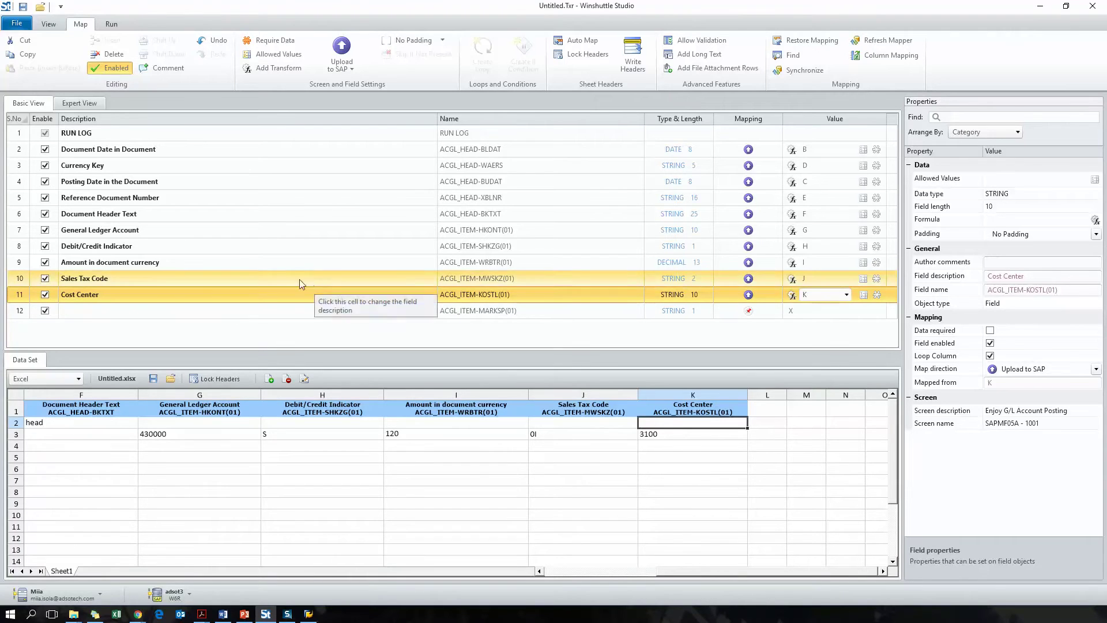
Step: In the run view's data sheet, duplicate the first line item into row 4 and set its G/L account to 410000
click(113, 26)
drag(703, 581, 676, 577)
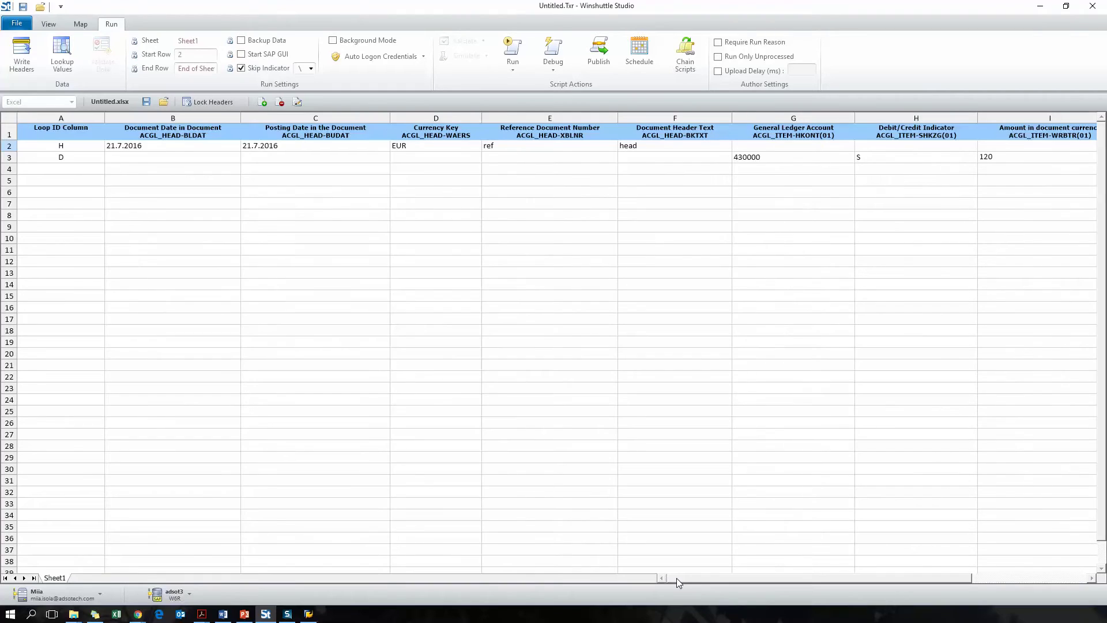
click(1, 157)
drag(24, 163, 37, 170)
click(763, 169)
text(410000)
key(Tab)
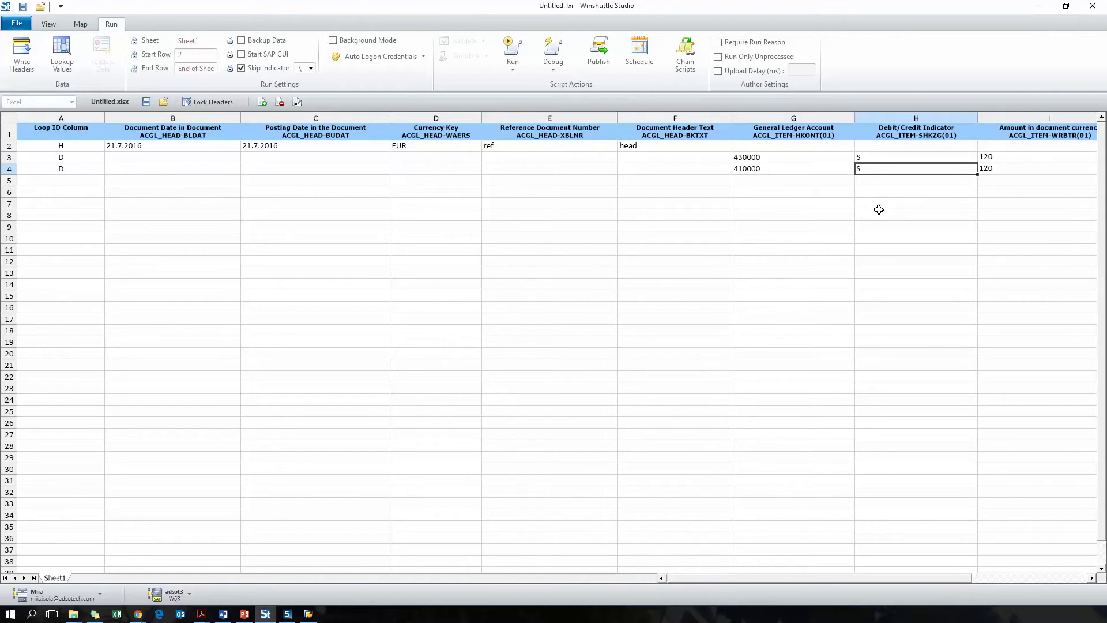
Step: Set row 4's debit/credit indicator to H and its cost center to 2100
text(H)
key(Tab)
key(Tab)
key(Tab)
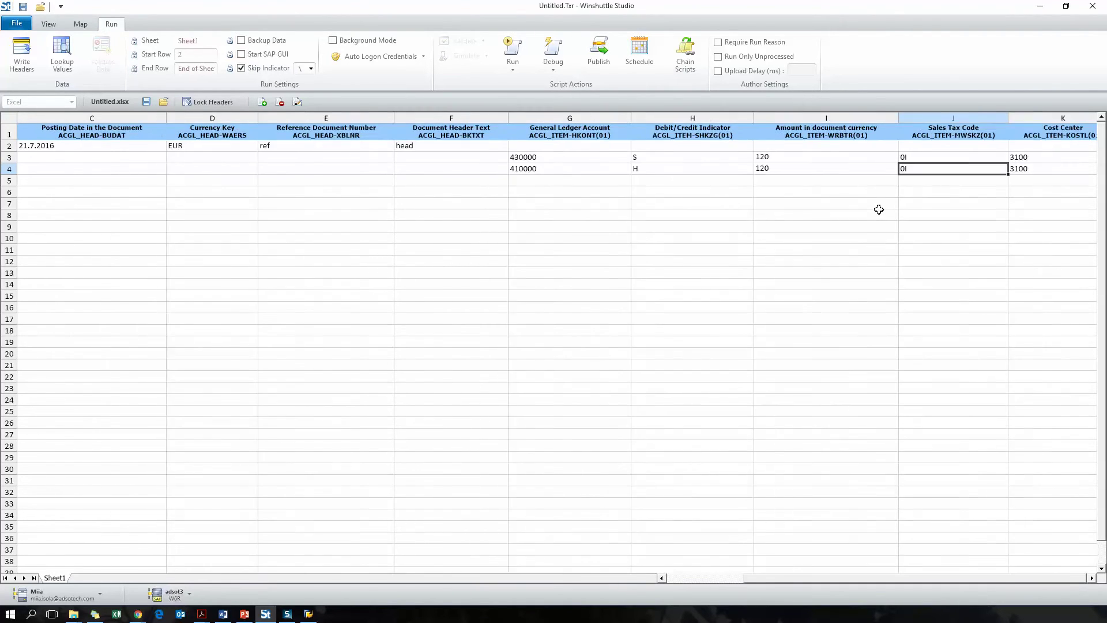
key(Return)
Step: Copy the loop identifiers H, D, D from A2:A4 into A5:A7 to start a second document
key(Home)
key(Up)
key(Up)
key(Up)
key(shift+Down)
key(shift+Down)
key(ctrl+c)
key(Down)
key(Down)
key(Down)
key(ctrl+v)
Step: Enter loop identifier D in cells A8 through A10 for three more line items
key(Down)
key(Down)
key(Down)
text(D)
key(Return)
text(D)
key(Return)
text(D)
Step: Fill header row 5 with document and posting dates 21.7.2016, currency EUR, reference ref2 and header text head2
key(Tab)
key(Up)
key(Up)
key(Up)
key(Up)
key(Up)
text(21.7.2016)
key(Tab)
text(21.7.2016)
key(Tab)
text(EUR)
key(Tab)
text(ref2)
key(Tab)
text(head2)
key(Tab)
Step: Enter G/L accounts 430000 and 410000 for line items in rows 6 and 7, both with debit/credit indicator S
key(Down)
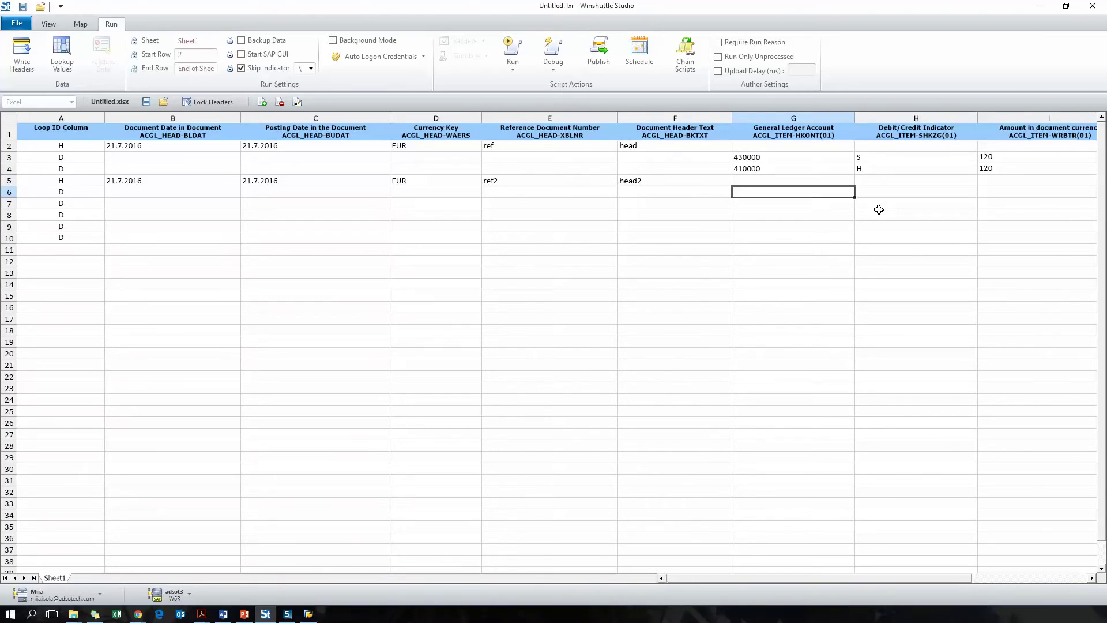
text(4300)
key(Down)
text(410000)
key(Up)
key(Right)
text(S)
key(Down)
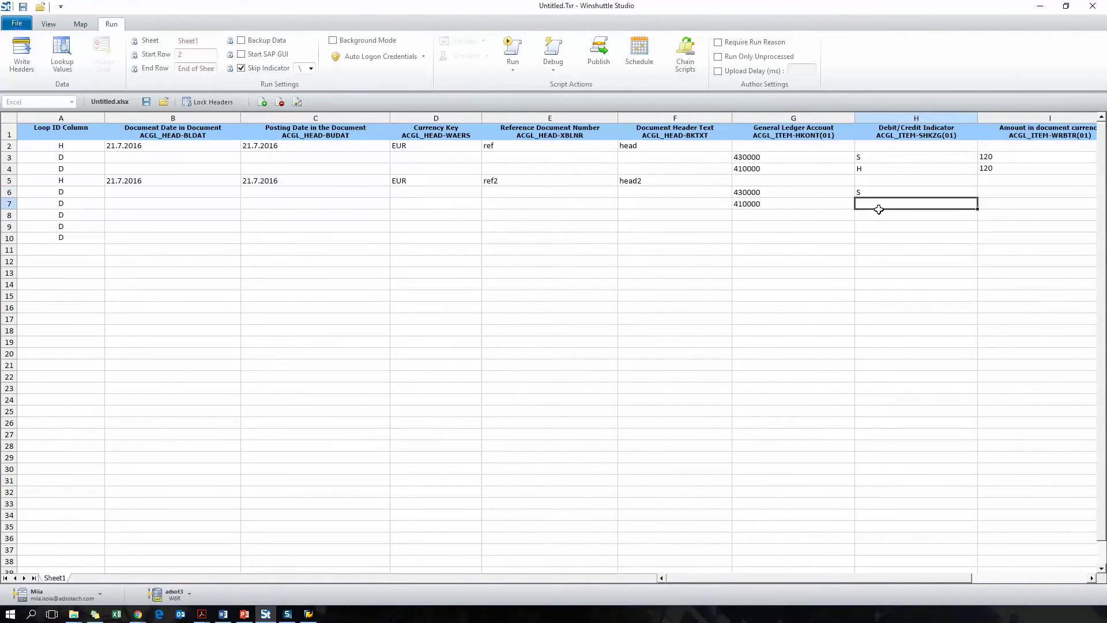
text(S)
Step: Enter amounts 100 and 520 in rows 6 and 7, with sales tax code 0I for both
key(Right)
key(Up)
text(100)
key(Return)
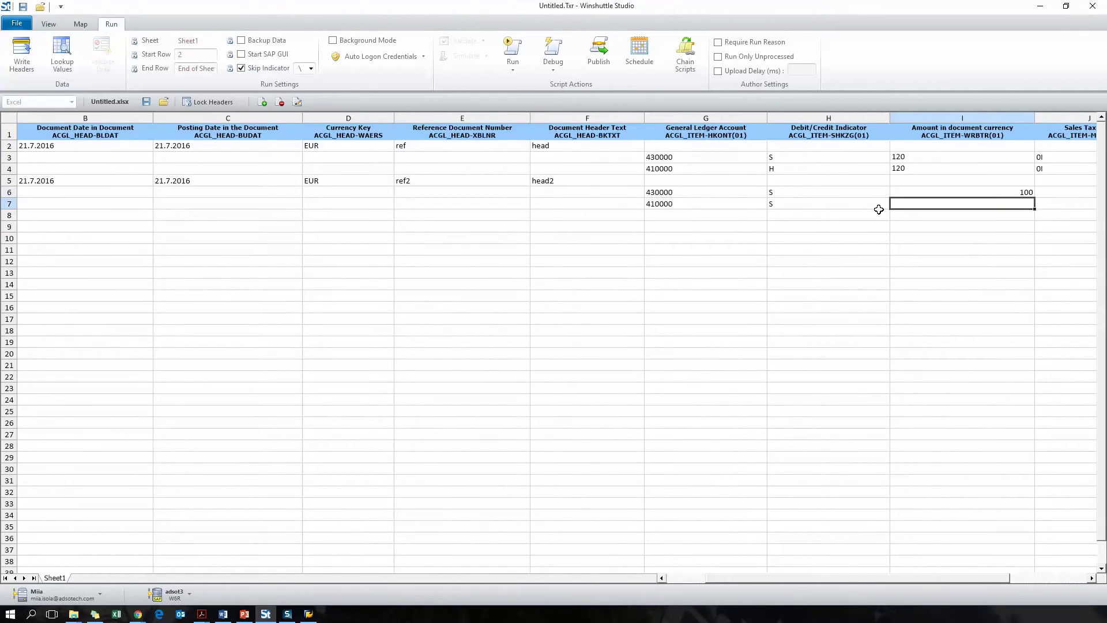
text(520)
key(Right)
key(Up)
text(=I)
key(Return)
text(0I)
Step: Set the cost centers of rows 6 and 7 to 2100 and 3100
key(Right)
key(Up)
text(2100)
key(Return)
text(2100)
key(Return)
Step: Enter G/L accounts 430000, 410000 and 430000 for the line items in rows 8 through 10
key(Left)
key(Home)
key(Right)
key(Right)
key(Right)
key(Right)
key(Right)
key(Right)
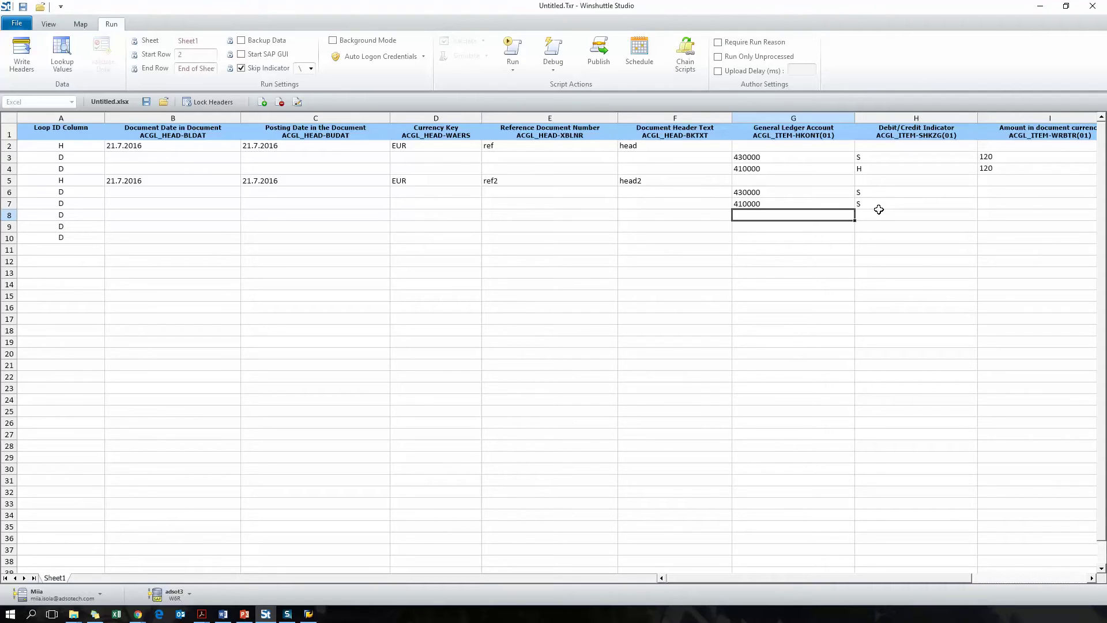
text(000)
key(Return)
text(41)
key(Return)
text(43)
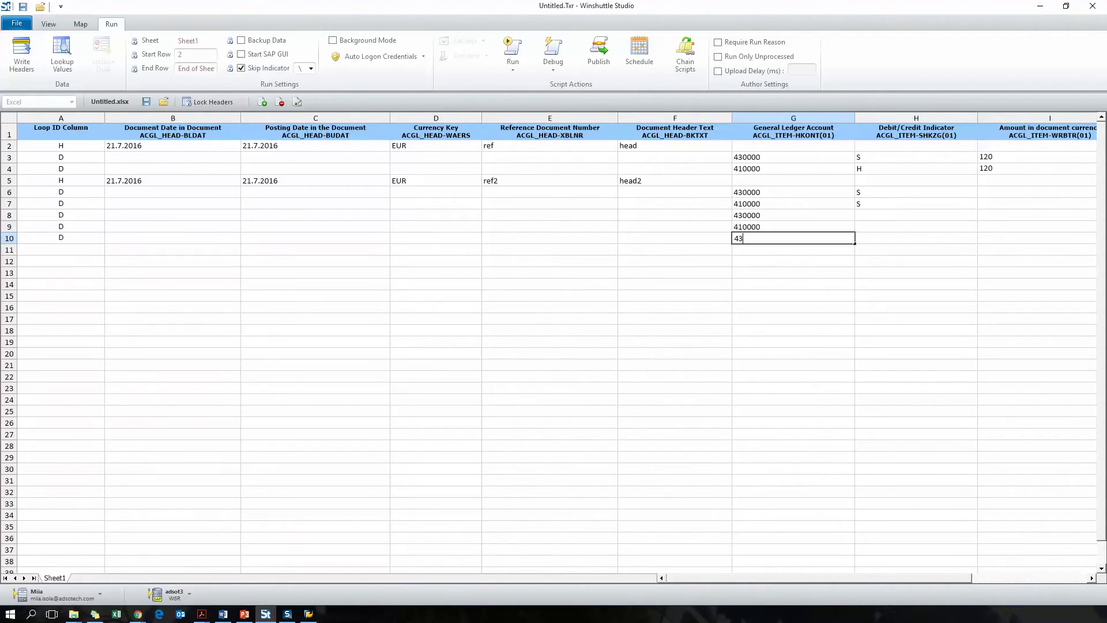
Step: Set the debit/credit indicator to H for rows 8 through 10
click(877, 209)
text(H)
key(Return)
text(H)
key(Return)
text(H)
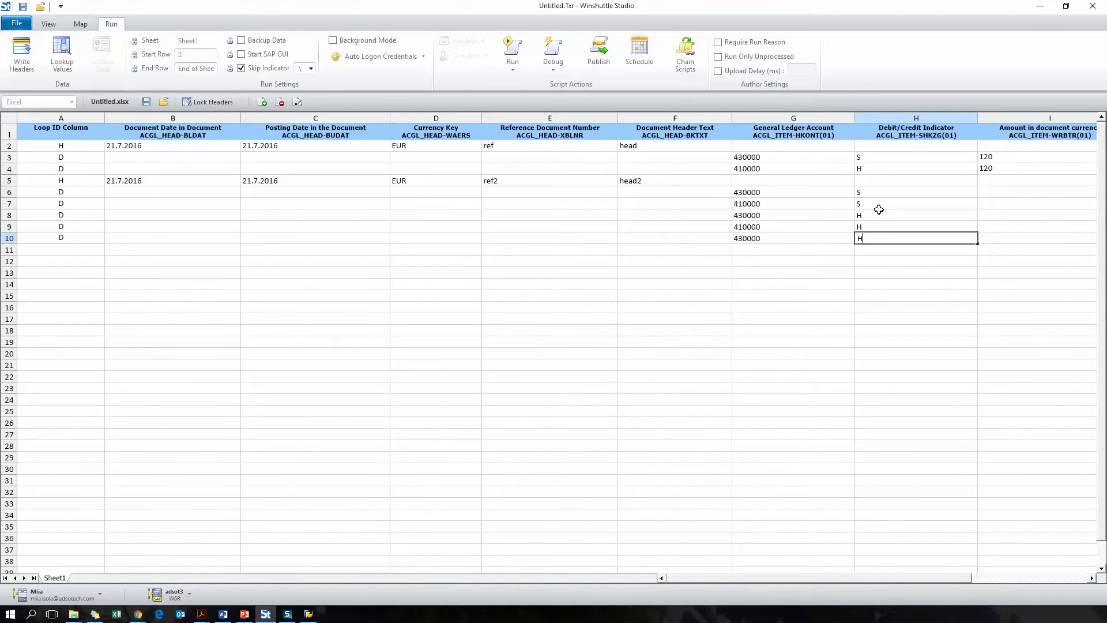
Step: Enter the amounts 300, 210 and 110 for the line items in rows 8 through 10
click(878, 210)
key(Tab)
text(300)
key(Return)
text(220)
key(Return)
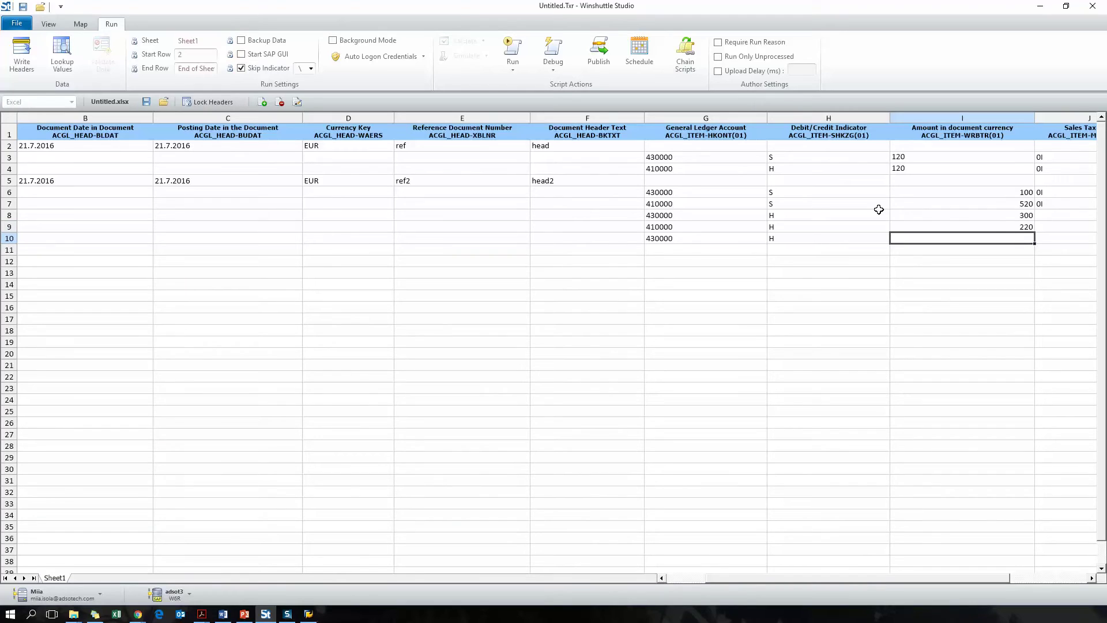
key(Up)
text(210)
key(Return)
text(110)
Step: Enter sales tax code 0I for the line items in rows 8 through 10
key(Tab)
key(Up)
key(Up)
text(0I)
key(Return)
text(0I)
key(Return)
text(0)
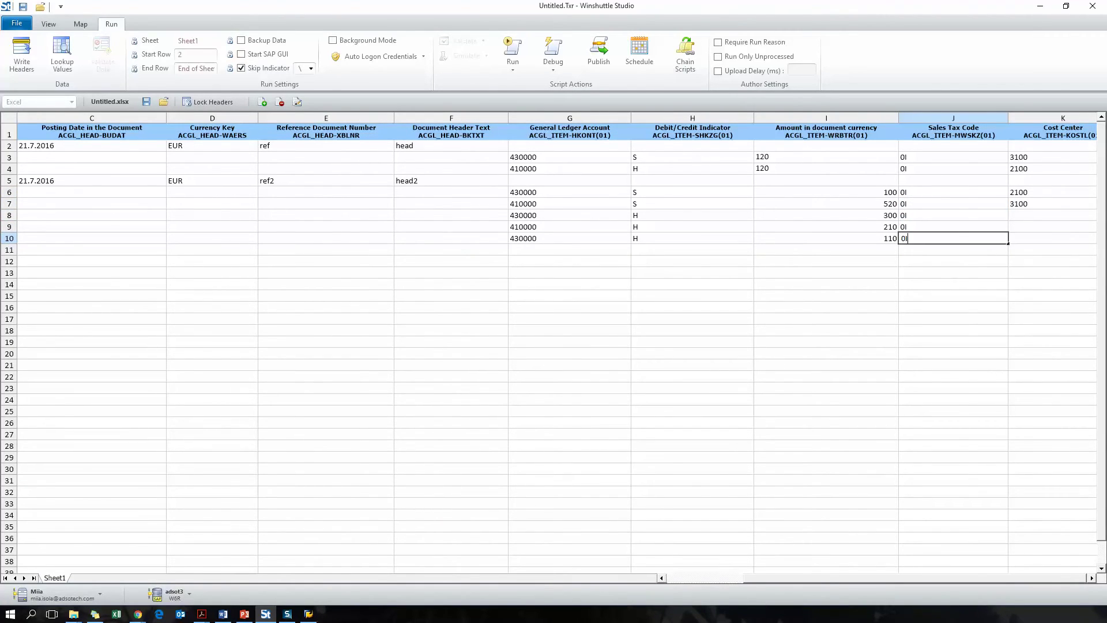
text(I)
Step: Set the cost centers of rows 8, 9 and 10 to 2100, 2100 and 3100
key(Tab)
key(Up)
key(Up)
text(2100)
key(Return)
key(Return)
text(3100)
key(Up)
text(2100)
key(Return)
Step: Review the first document's header and line items by selecting rows 2 through 4 across columns A to H
key(Left)
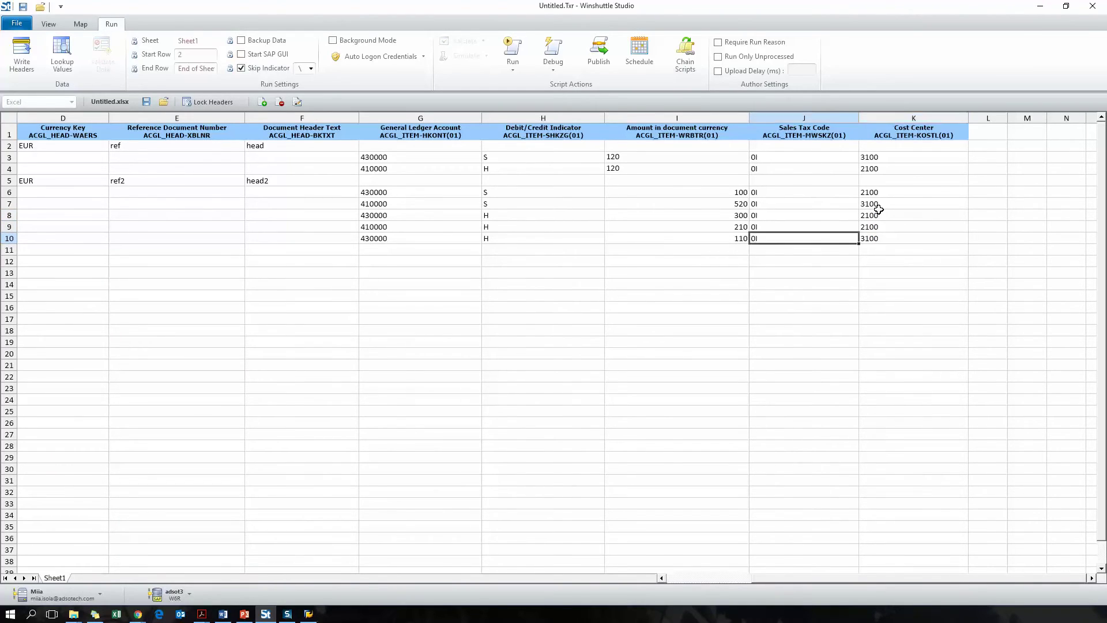
key(Home)
key(Up)
key(Up)
key(Up)
key(Up)
key(Up)
key(Up)
key(Up)
key(Up)
key(shift+Down)
key(shift+Down)
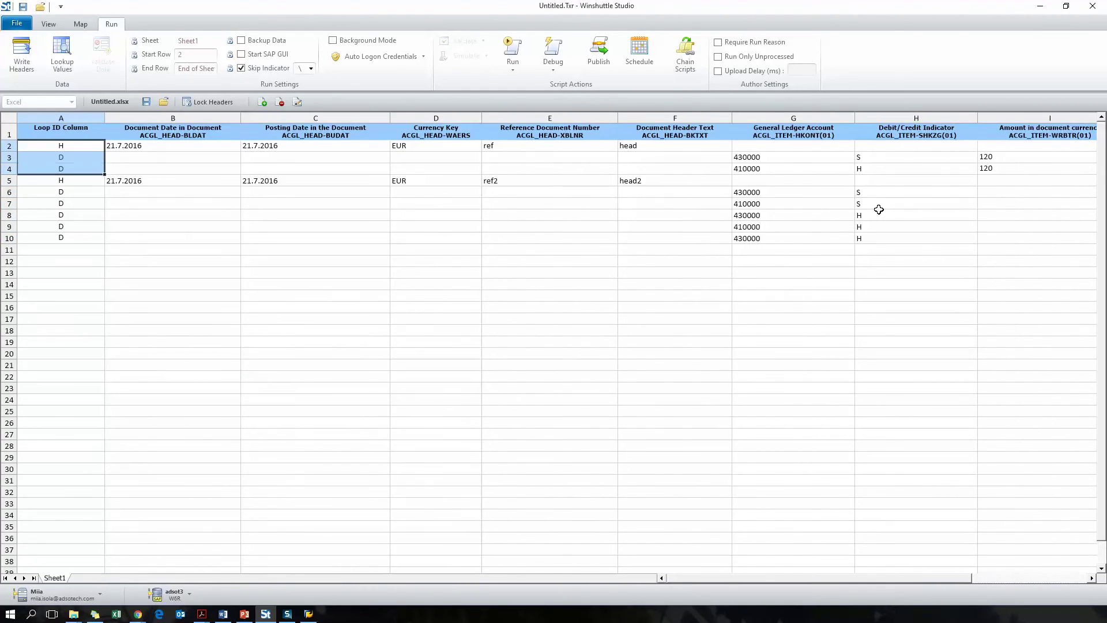
key(shift+Right)
key(shift+Right)
key(shift+Right)
key(shift+Right)
key(shift+Right)
key(shift+Right)
key(shift+Right)
Step: Review the second document's header and line items by selecting rows 5 through 10 across columns A to H
key(Down)
key(Down)
key(Down)
key(shift+Right)
key(shift+Right)
key(shift+Right)
key(shift+Right)
key(shift+Right)
key(shift+Right)
key(shift+Right)
key(shift+Down)
key(shift+Down)
key(shift+Down)
key(shift+Down)
key(shift+Down)
click(366, 297)
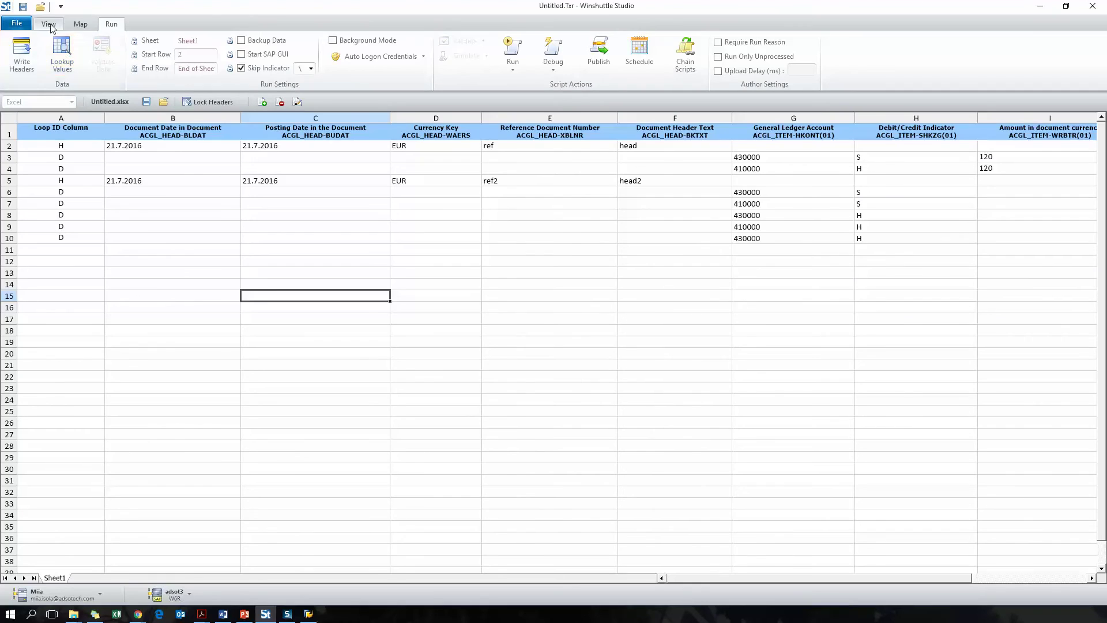
Step: Start saving the unsaved files and name the data file FB50_t2.xlsx
click(23, 7)
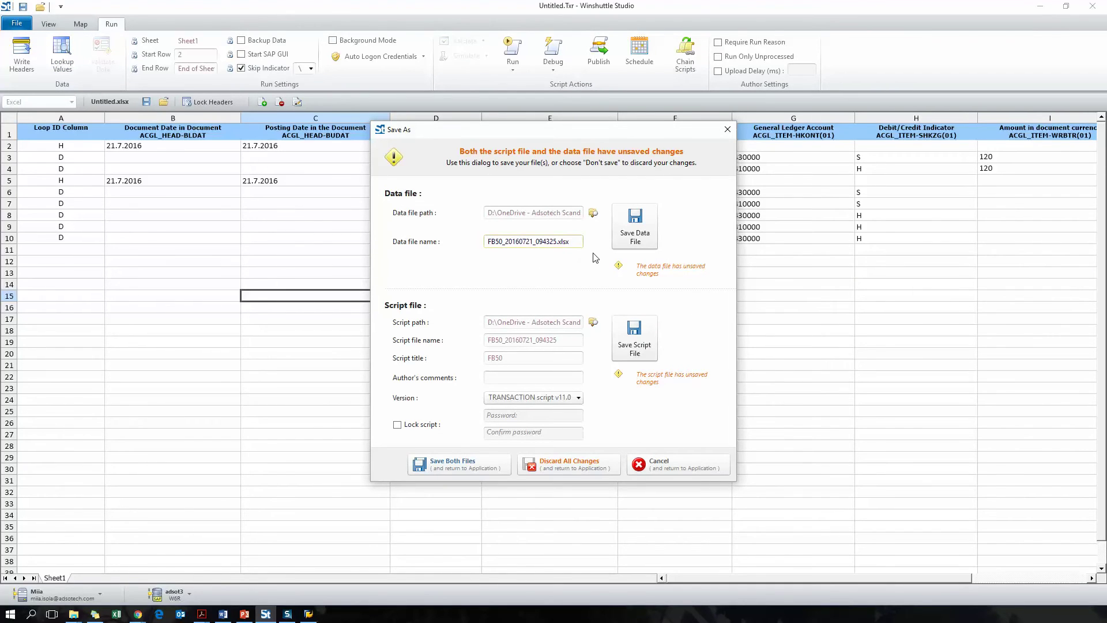
key(BackSpace)
key(BackSpace)
key(BackSpace)
key(BackSpace)
key(BackSpace)
key(BackSpace)
key(BackSpace)
key(BackSpace)
key(BackSpace)
key(BackSpace)
key(BackSpace)
key(BackSpace)
key(BackSpace)
key(BackSpace)
key(BackSpace)
key(BackSpace)
key(BackSpace)
Step: Name the script file FB50_t2 and save both the data file and the script
drag(565, 340, 431, 345)
key(ctrl+v)
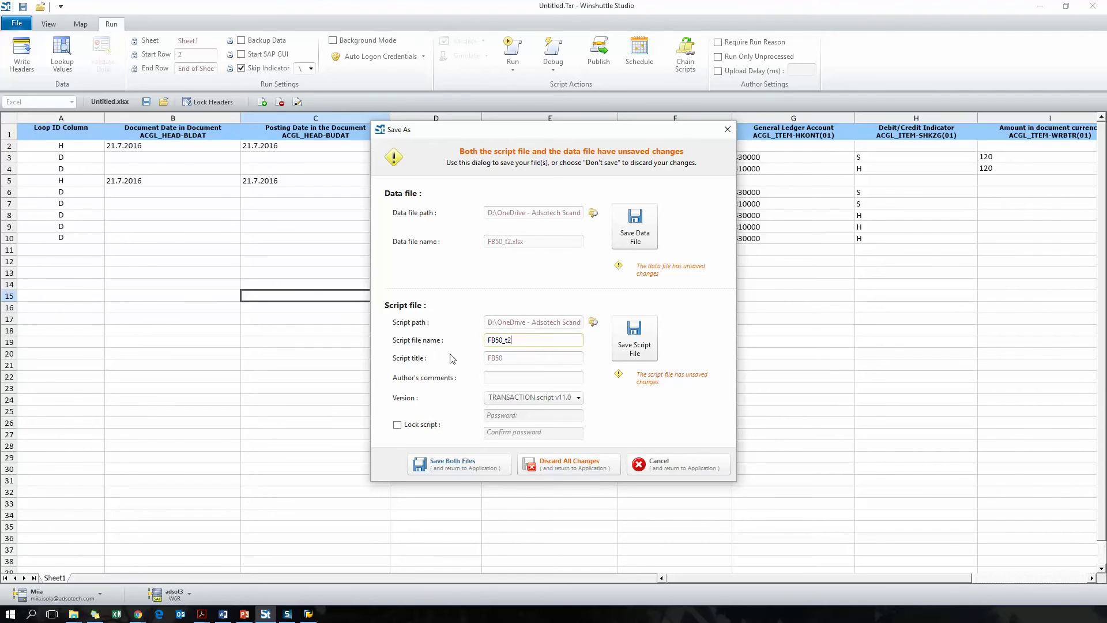
click(447, 464)
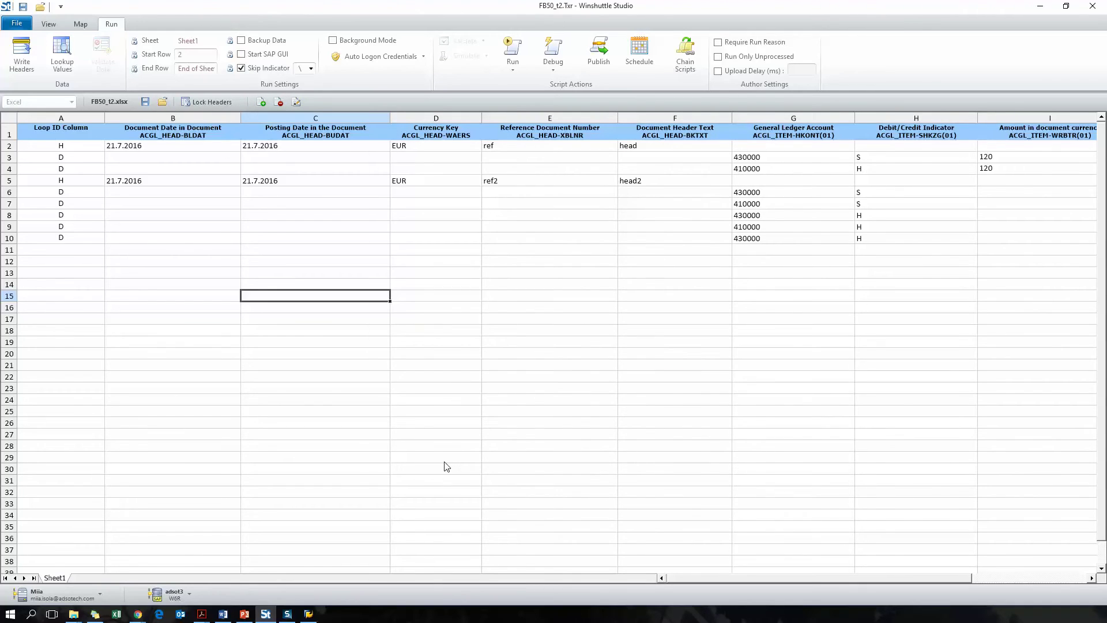
Step: Run the script and widen log column L so each posting message fits on one line
click(517, 56)
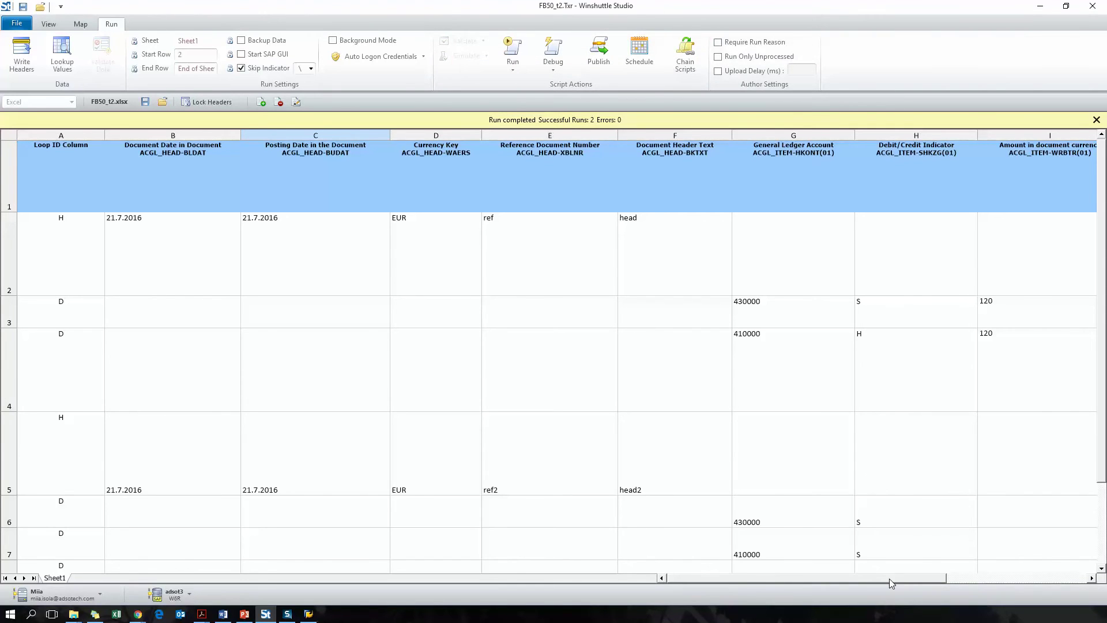
drag(889, 579, 1074, 591)
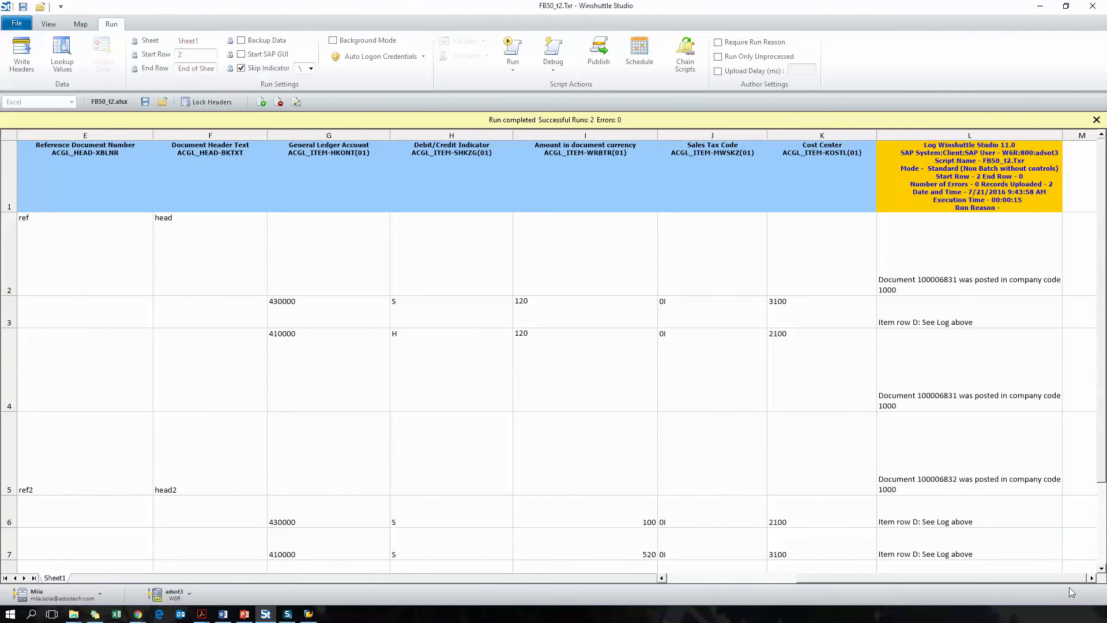
click(1091, 578)
click(1091, 577)
click(1091, 577)
click(1091, 577)
drag(566, 135, 664, 162)
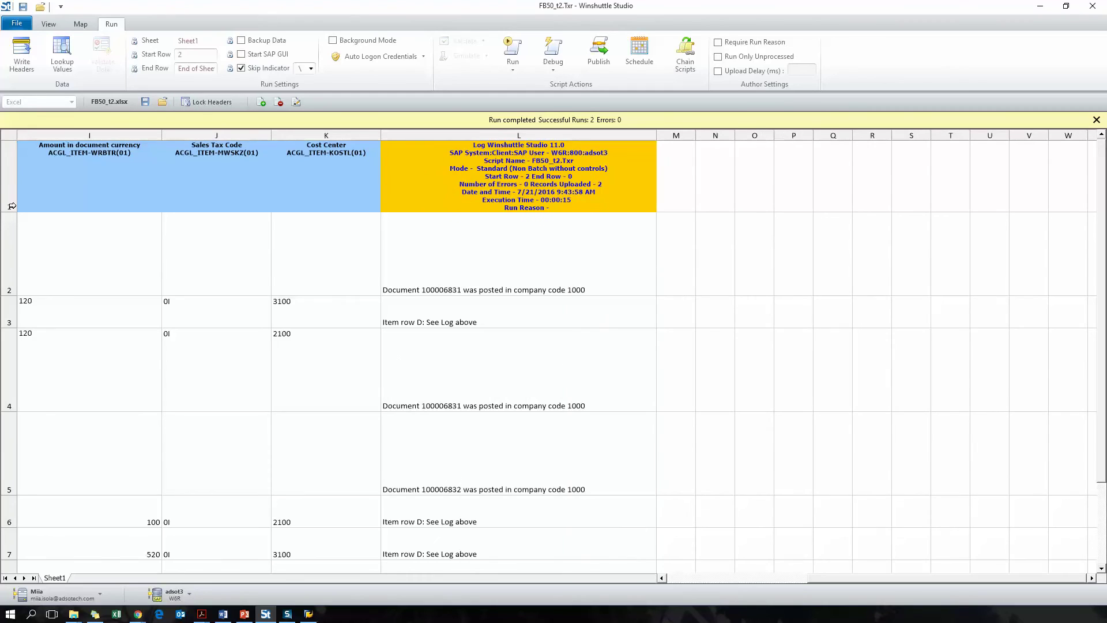
Step: Reduce the heights of rows 2 through 10 to fit a single line of content
scroll(67, 277, down, 5)
scroll(18, 219, up, 1)
click(9, 218)
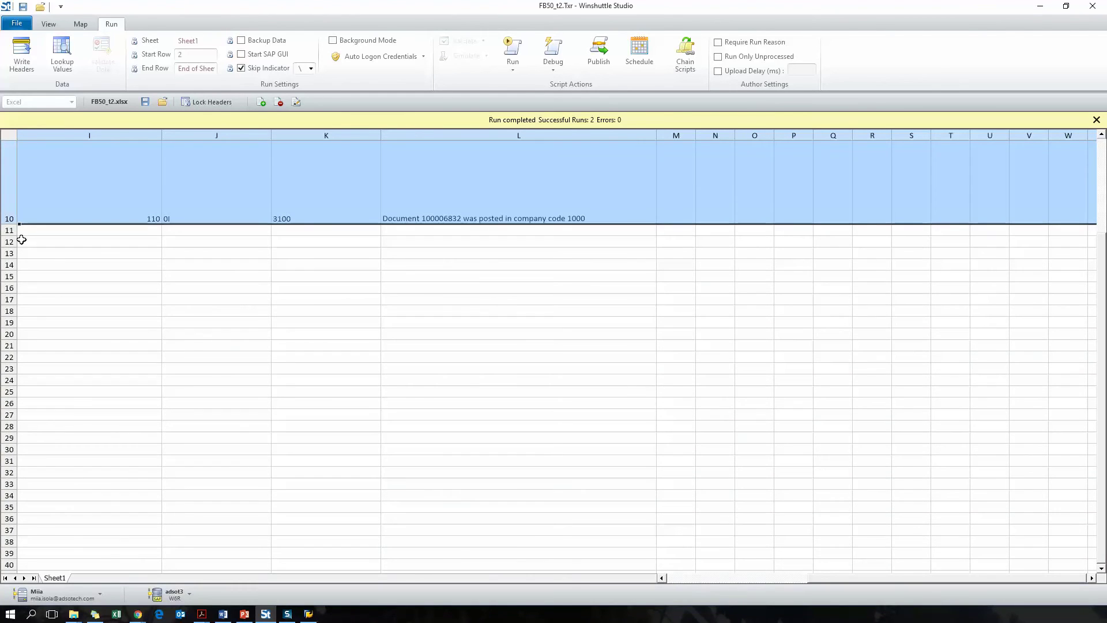
scroll(444, 375, up, 3)
click(507, 425)
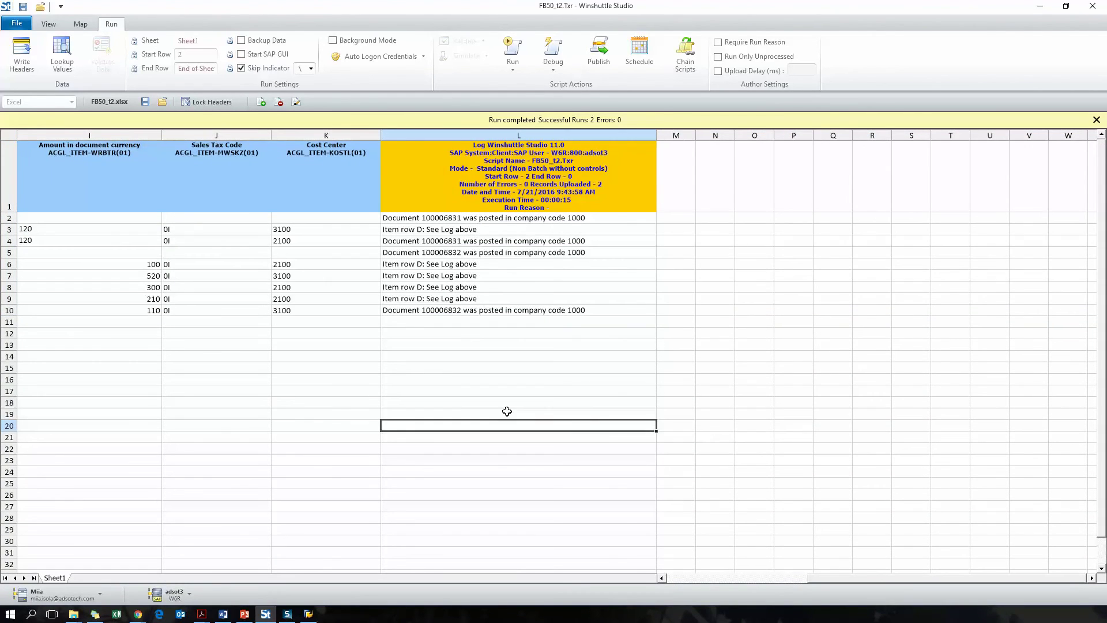
Step: Review the first document's log messages in L2:L4 and the second document's rows 5 through 10 across columns A to L
drag(471, 218, 473, 242)
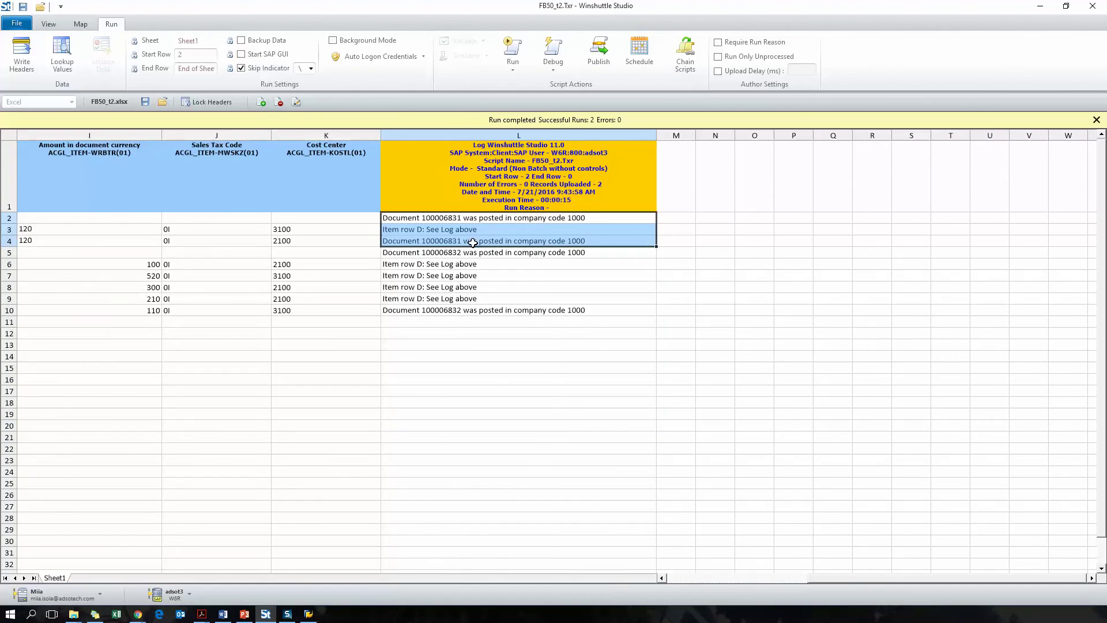
key(Return)
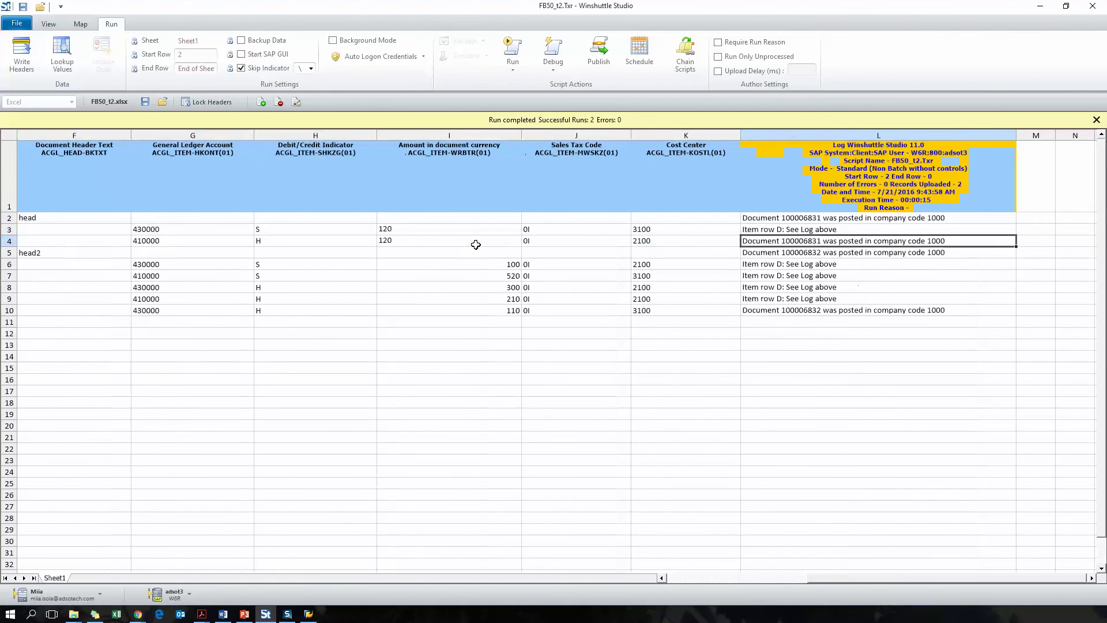
key(shift+Down)
key(shift+Down)
key(shift+Down)
key(shift+Down)
key(shift+Down)
key(shift+Left)
key(shift+Left)
key(shift+Left)
key(shift+Left)
key(shift+Left)
key(shift+Left)
key(shift+Left)
key(shift+Left)
key(shift+Left)
key(shift+Left)
key(shift+Left)
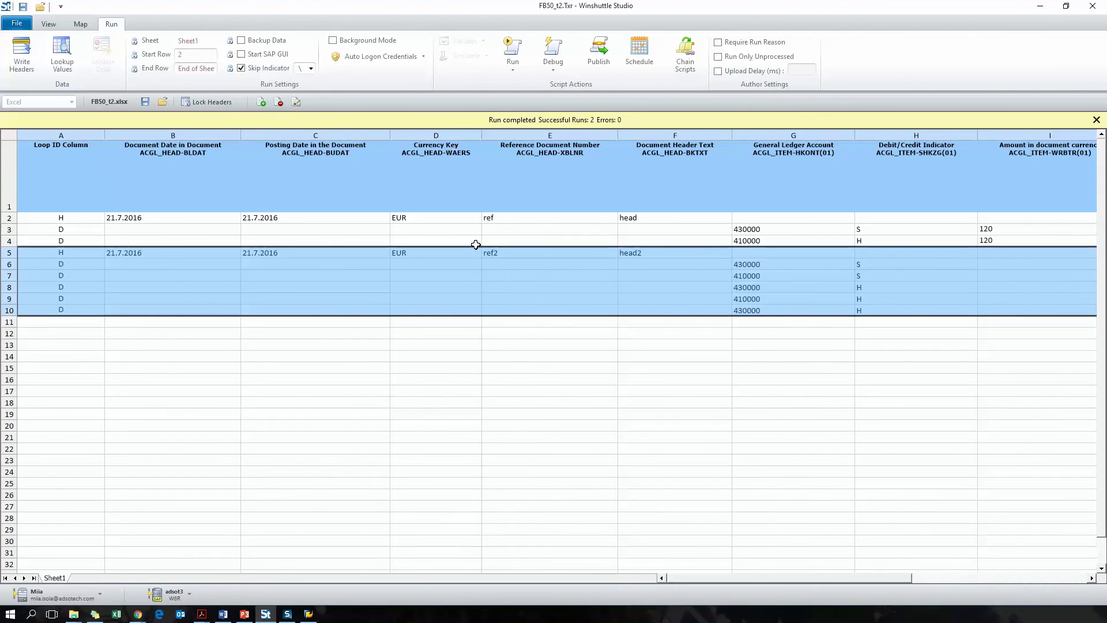
click(419, 535)
Step: Fit the widths of columns B through K to their contents
click(213, 134)
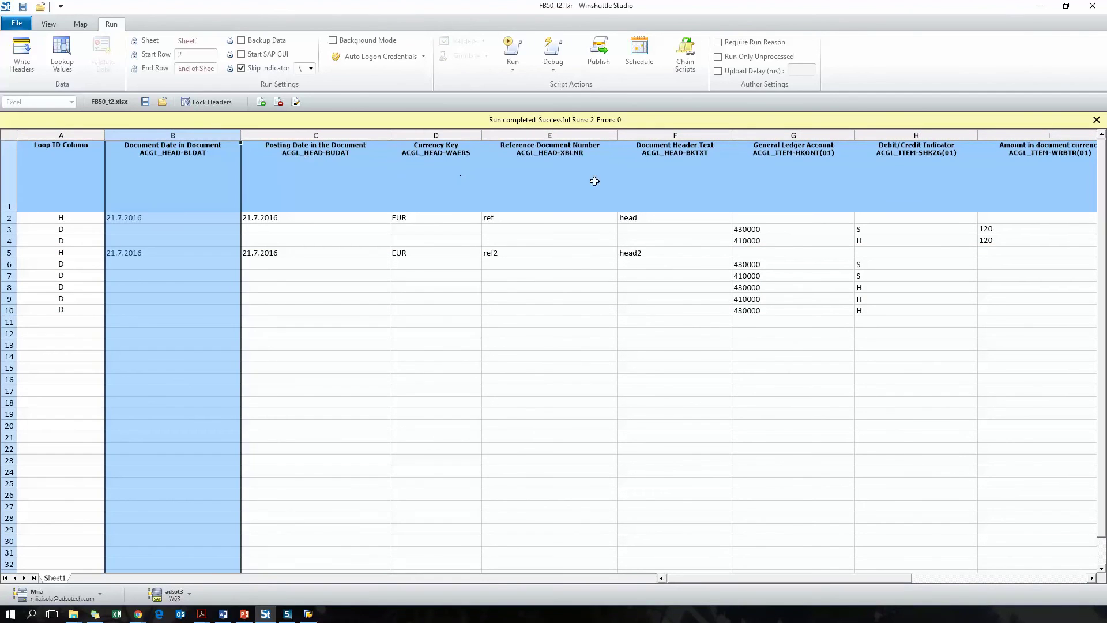
shift+click(1025, 135)
double_click(977, 134)
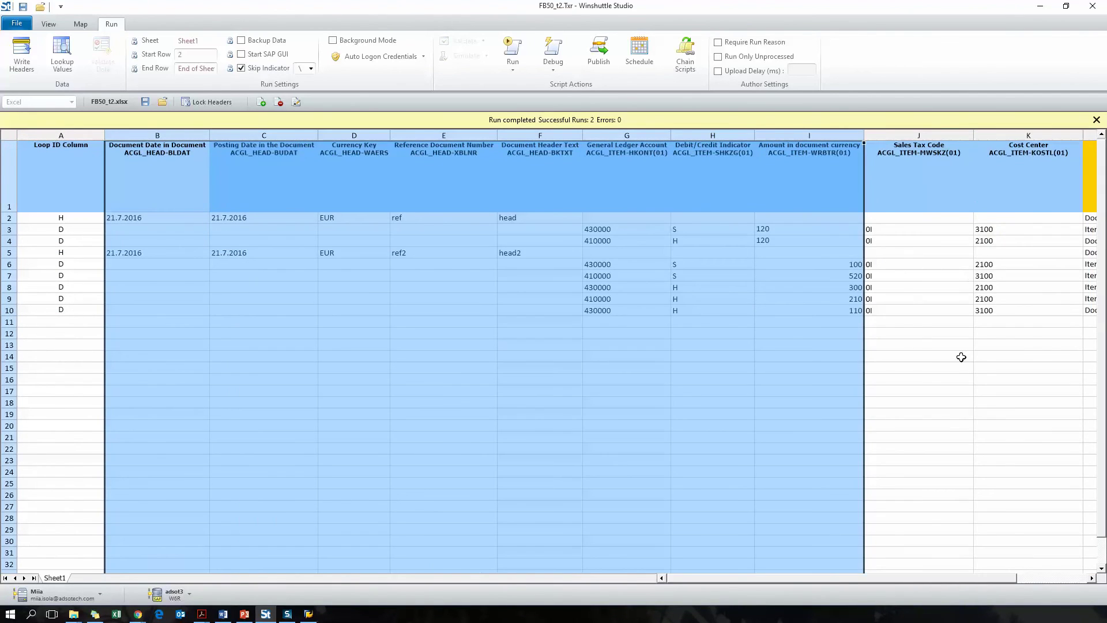
click(936, 131)
shift+click(1000, 133)
double_click(973, 134)
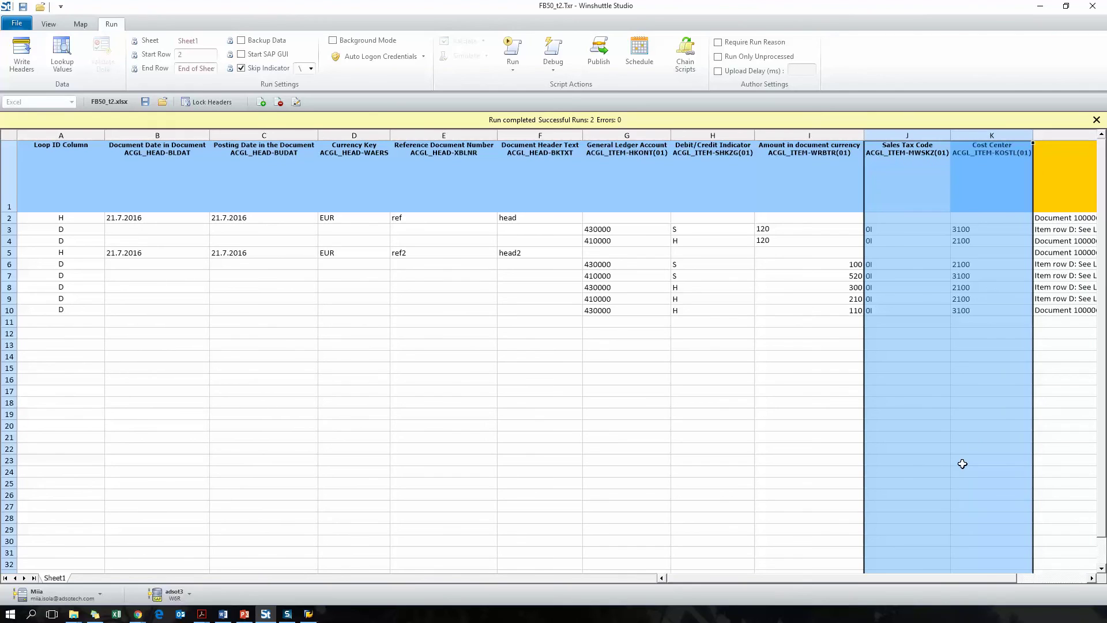
Step: Narrow the posting date and document date columns and fit the Loop ID column to its content
drag(316, 133, 279, 134)
drag(210, 134, 168, 133)
double_click(104, 135)
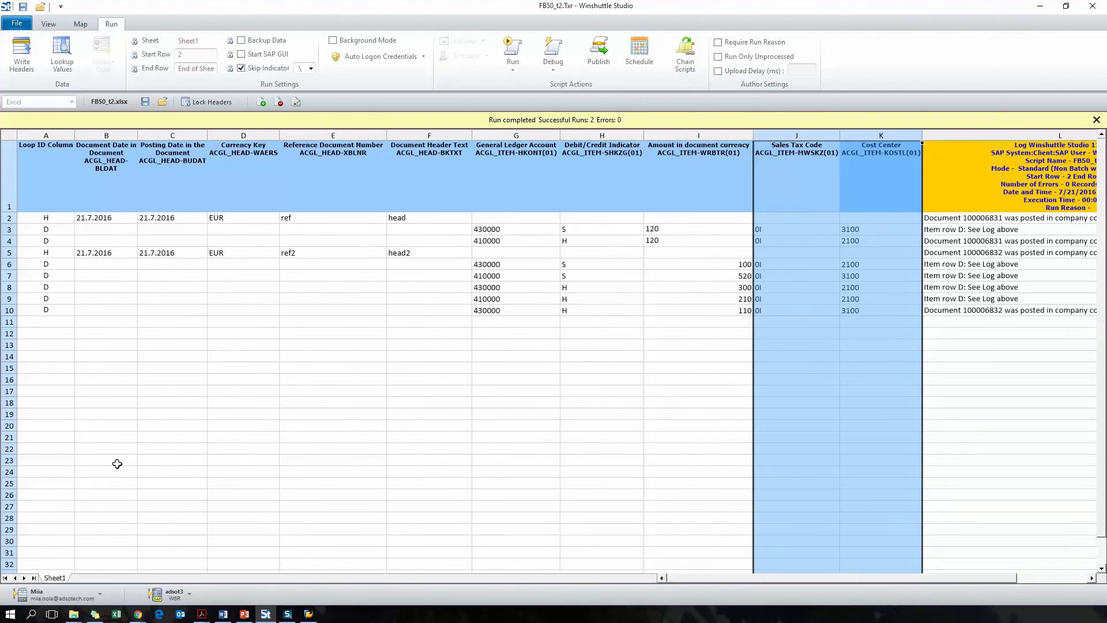
Step: Review the log messages of both documents in L2:L10
click(620, 428)
drag(977, 222, 980, 311)
click(967, 416)
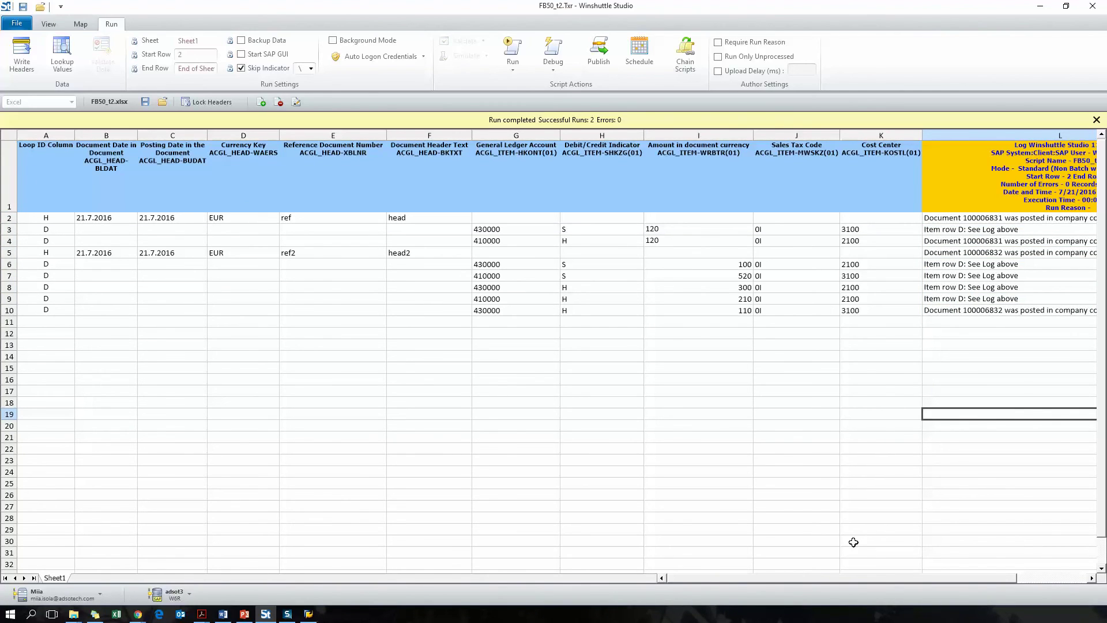